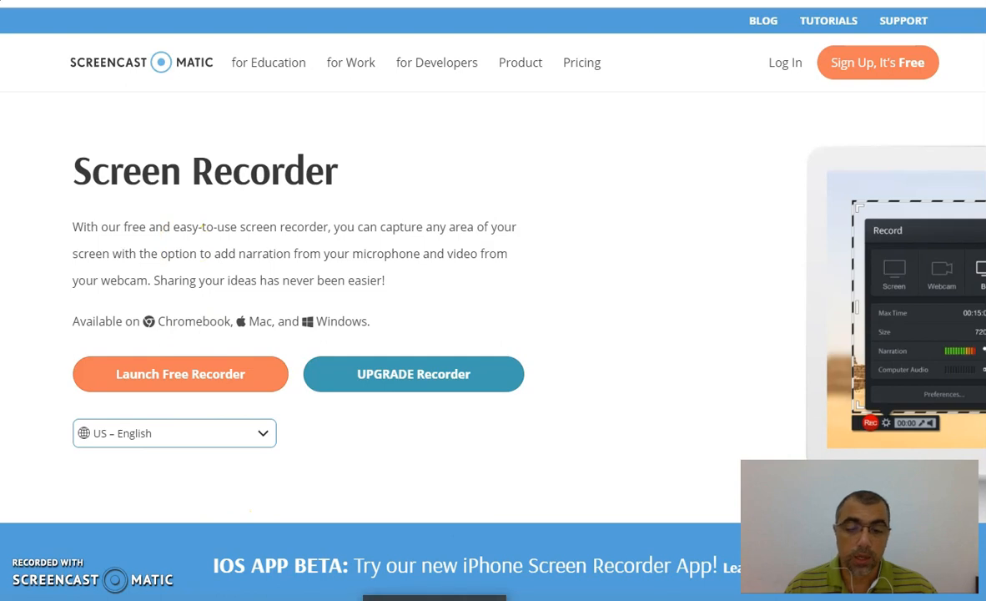
# Step: Switch to TabWin, check the program version and the address for the latest release, and close the version information
pyautogui.click(433, 597)
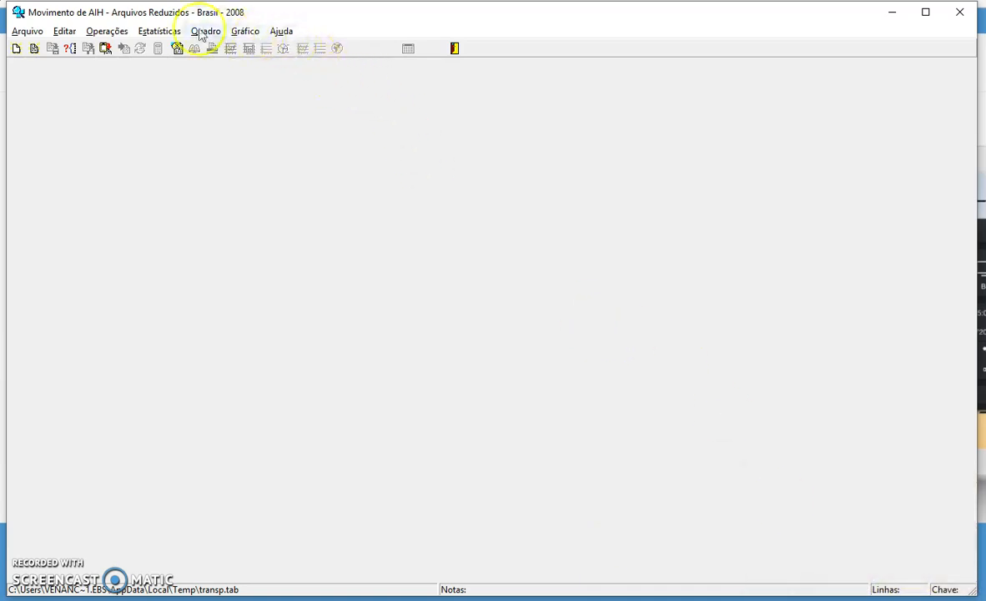
pyautogui.click(283, 31)
pyautogui.click(297, 85)
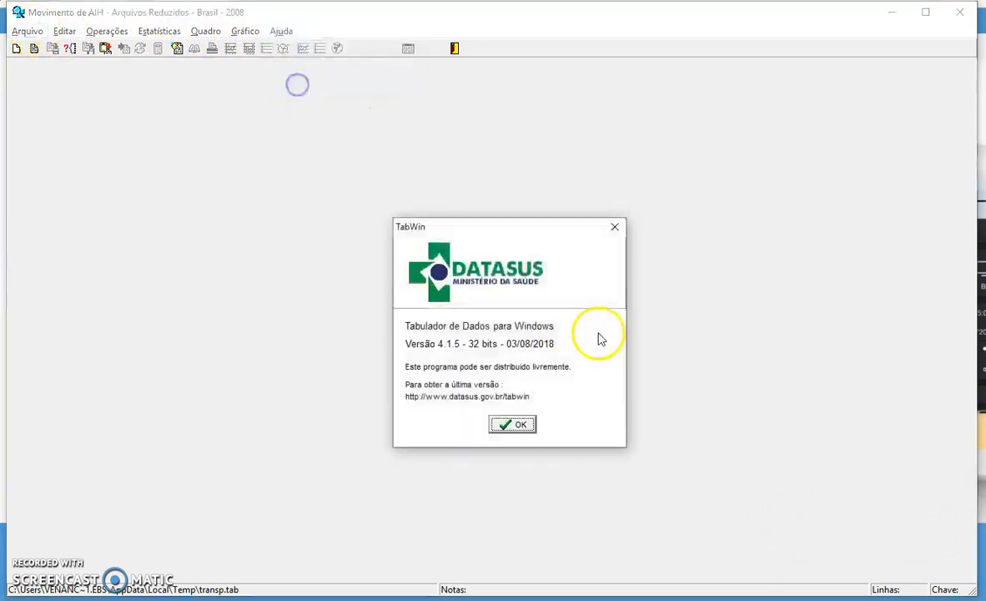
pyautogui.click(470, 343)
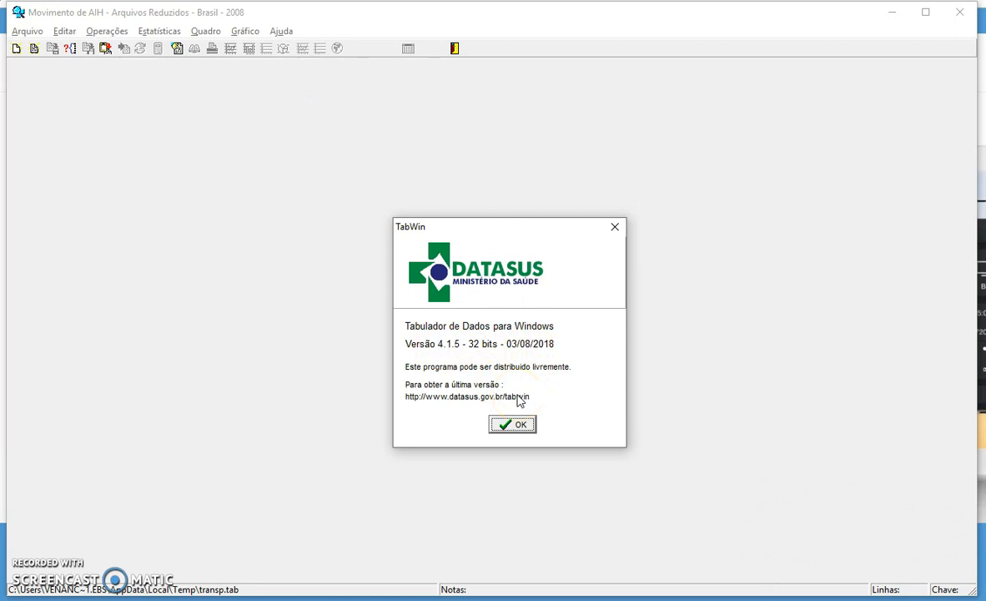
pyautogui.click(477, 338)
pyautogui.click(538, 347)
pyautogui.click(510, 428)
pyautogui.click(510, 427)
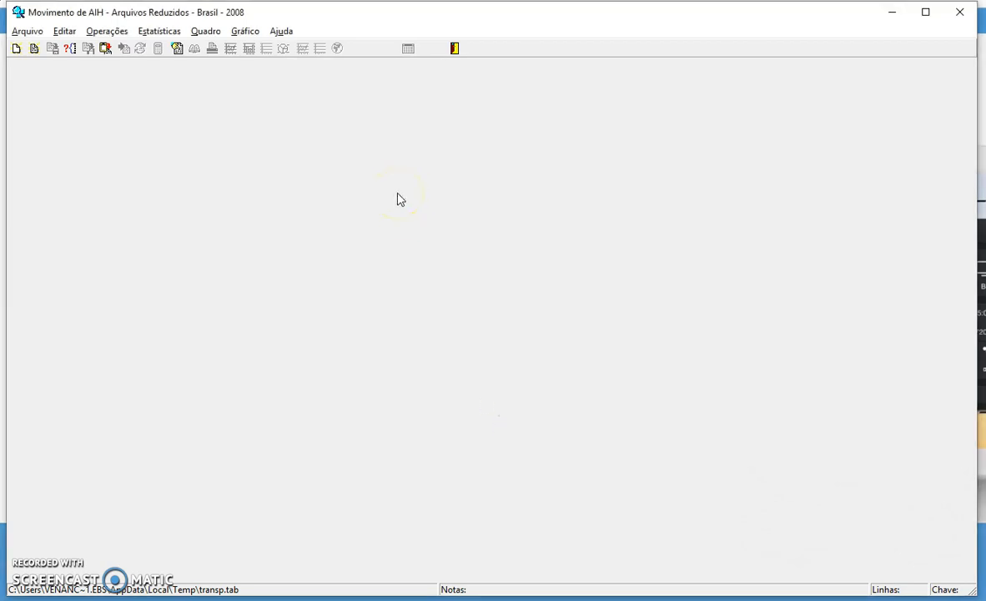
# Step: Switch to the browser and follow the definitions download link on the DATASUS Download Definições TABWIN page
pyautogui.click(436, 116)
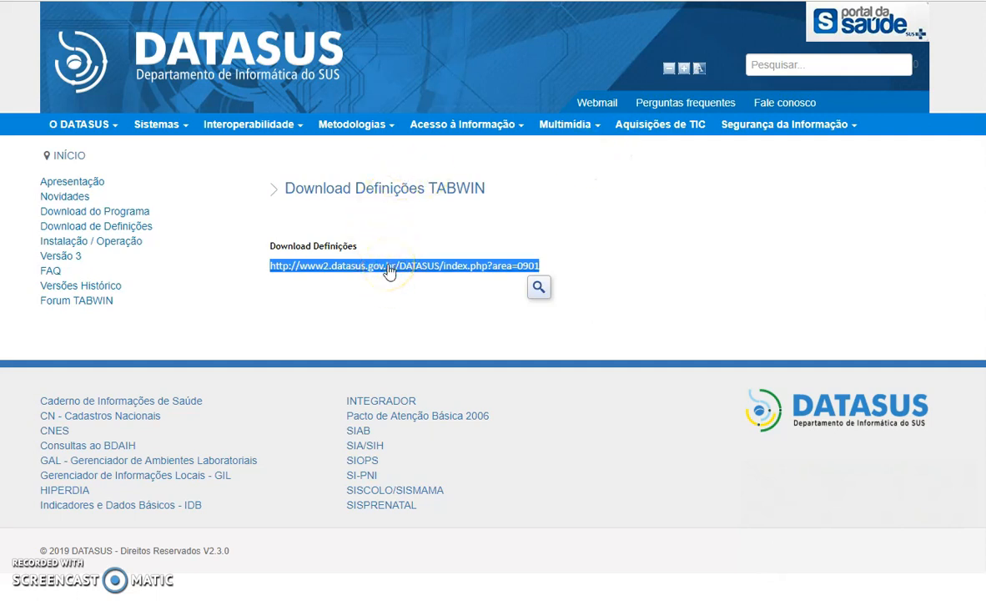
pyautogui.click(453, 268)
pyautogui.click(386, 266)
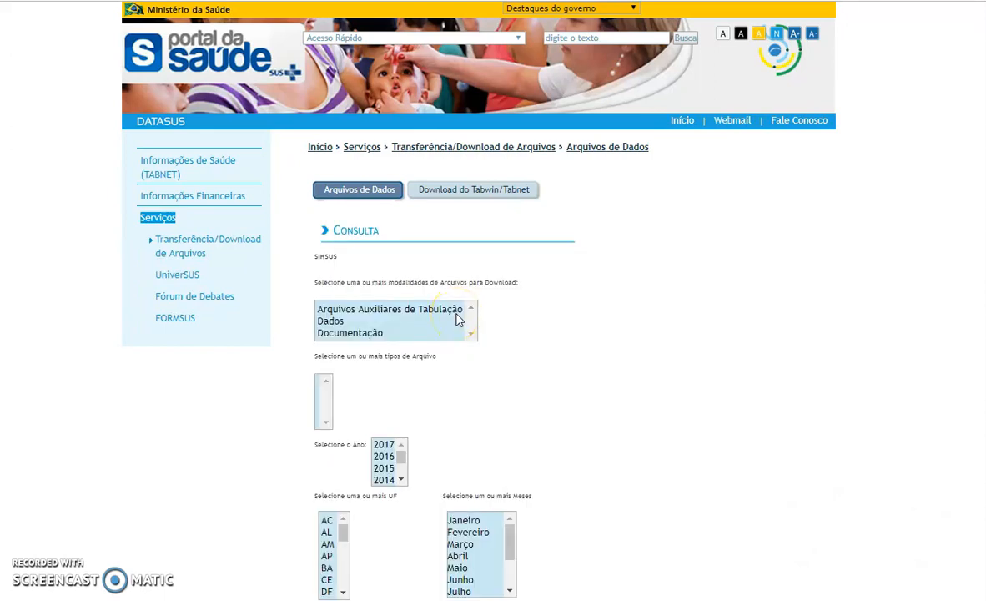
# Step: In the SIHSUS file query, choose the Dados modality, the RD - AIH Reduzida file type, and the years 2019 and 2018
pyautogui.click(423, 321)
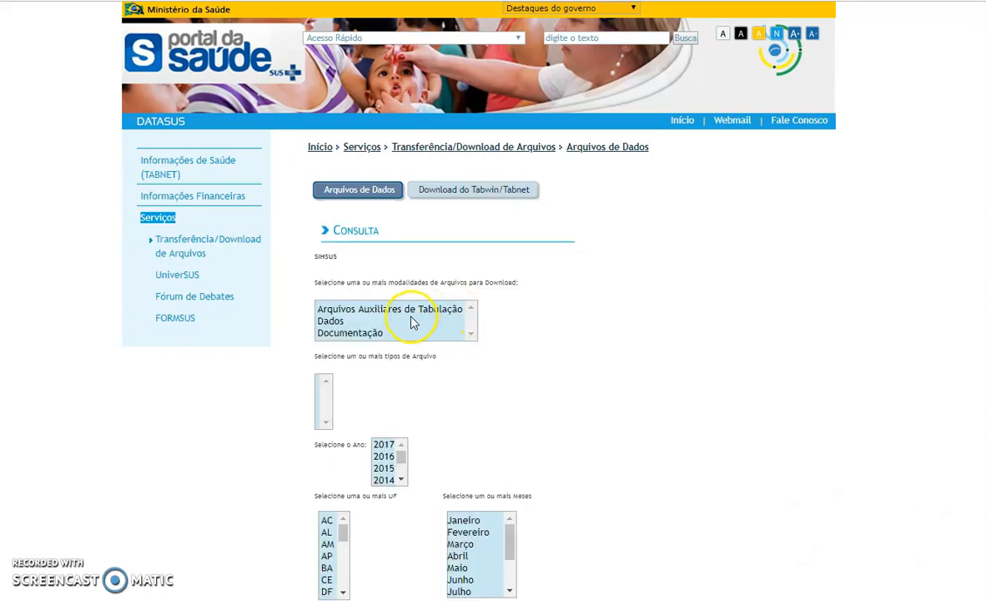
pyautogui.click(358, 310)
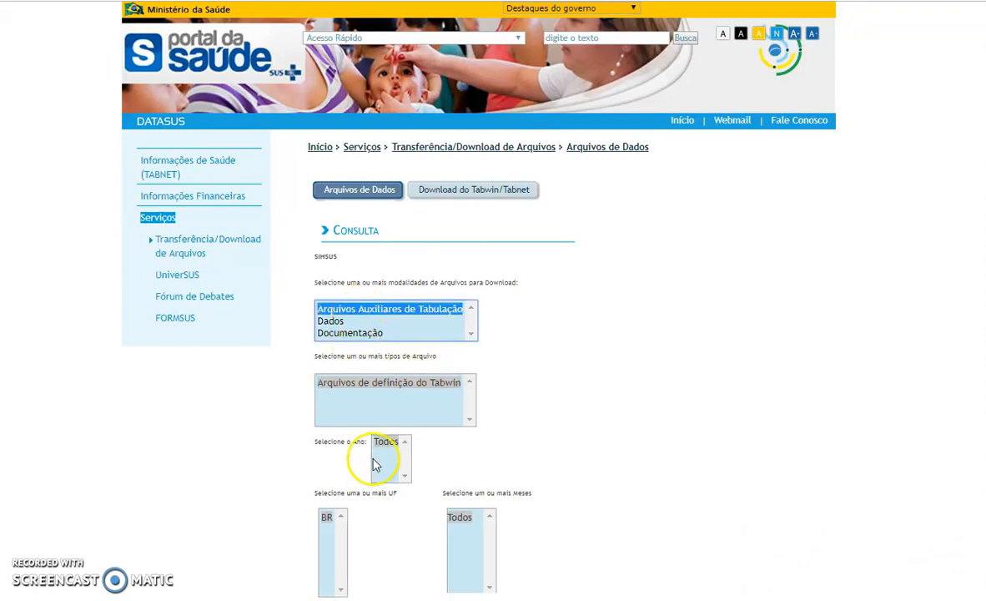
pyautogui.click(332, 321)
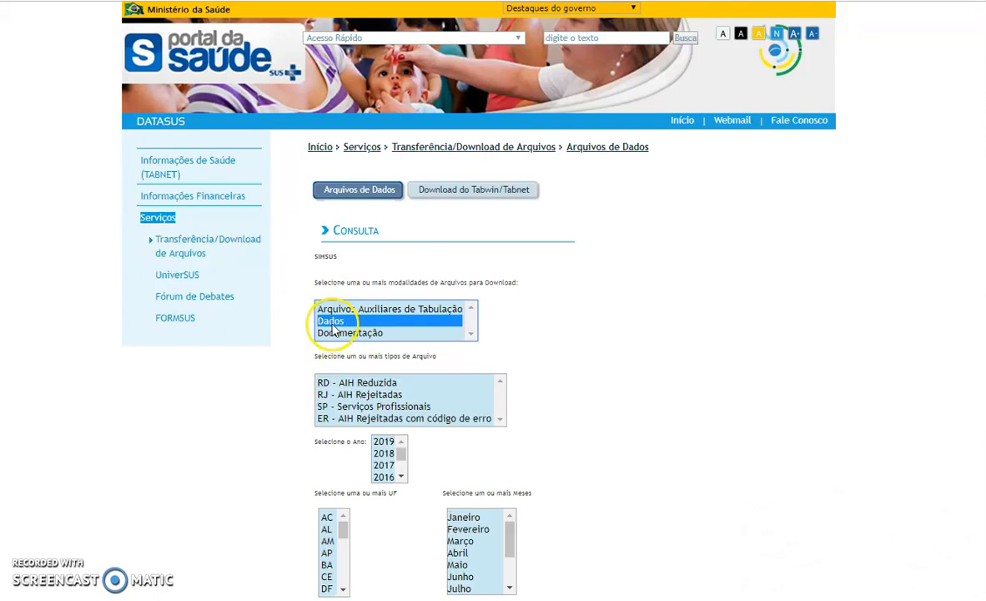
pyautogui.click(356, 383)
pyautogui.click(385, 441)
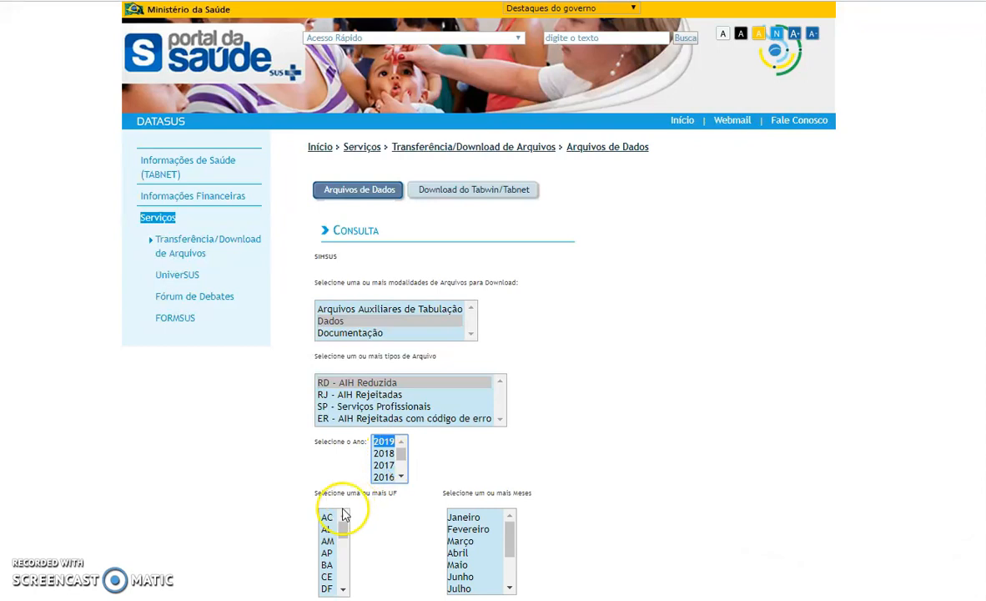
pyautogui.click(385, 456)
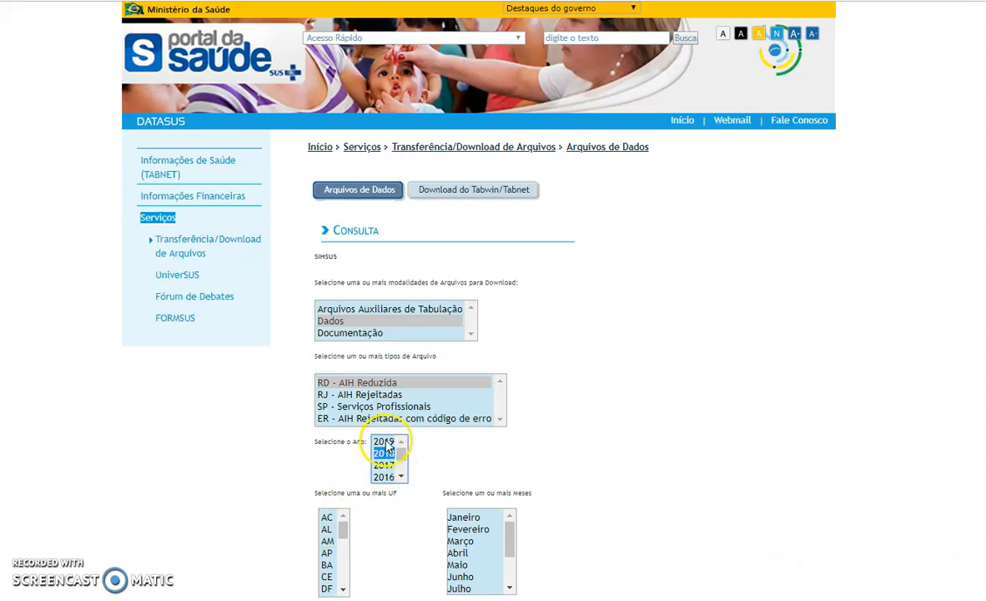
# Step: Select all states from AC to TO and all months from Janeiro to Dezembro, and run the file query
pyautogui.click(326, 518)
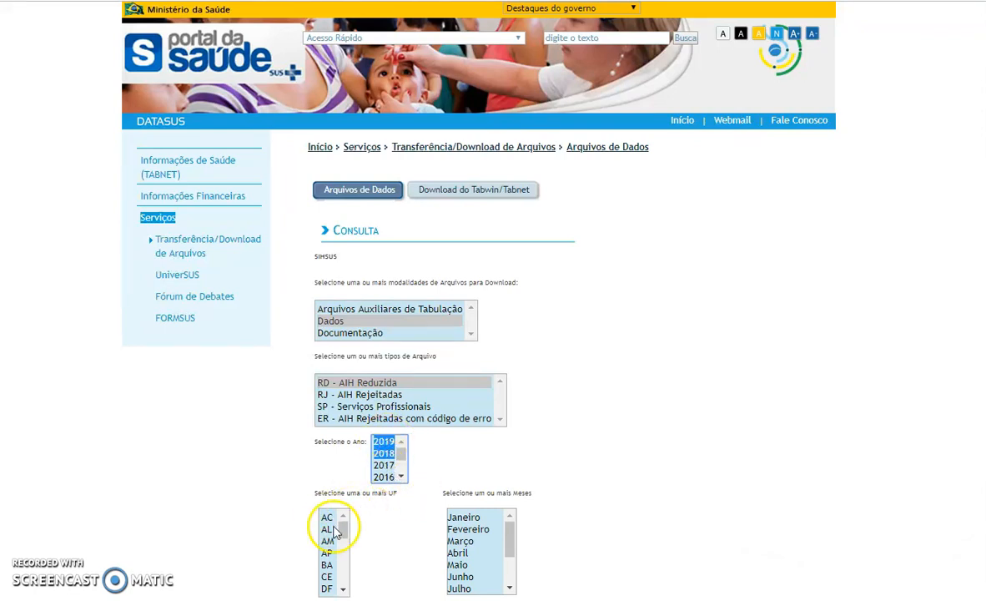
pyautogui.moveTo(342, 532); pyautogui.dragTo(344, 583)
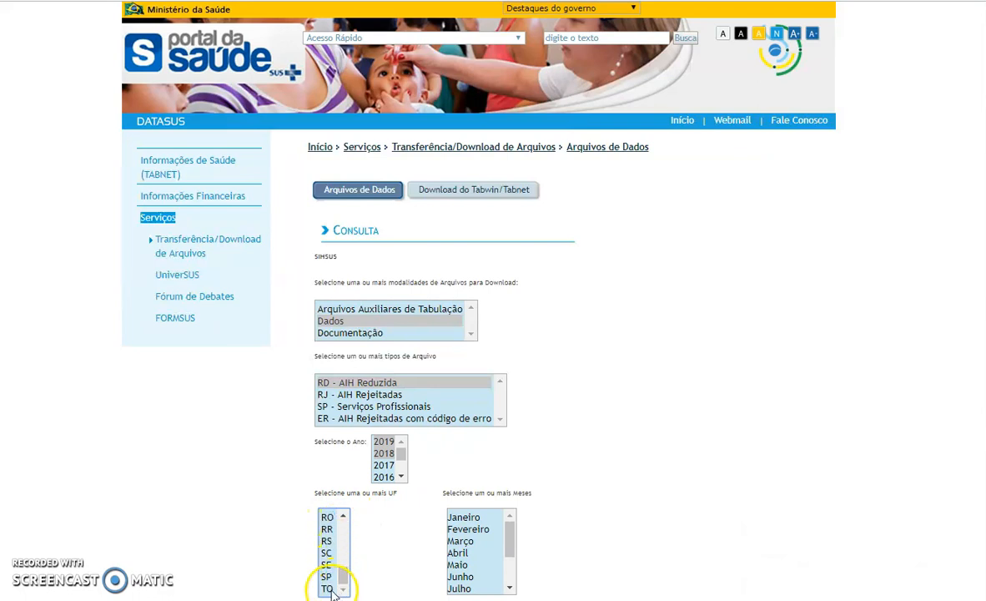
pyautogui.keyDown('shift'); pyautogui.click(327, 588); pyautogui.keyUp('shift')
pyautogui.click(465, 517)
pyautogui.moveTo(510, 524); pyautogui.dragTo(511, 563)
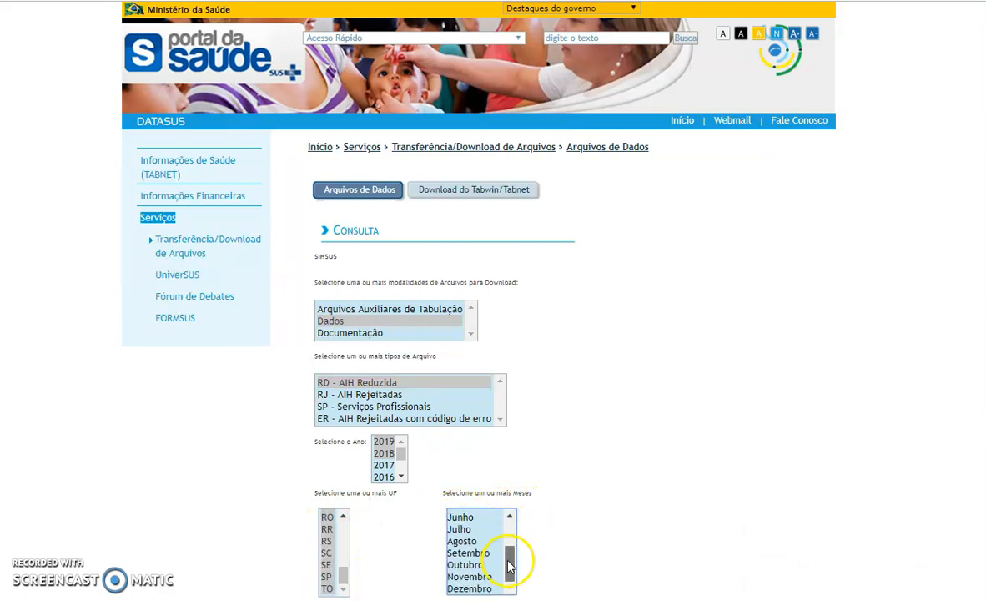
pyautogui.keyDown('shift'); pyautogui.click(482, 588); pyautogui.keyUp('shift')
pyautogui.click(435, 527)
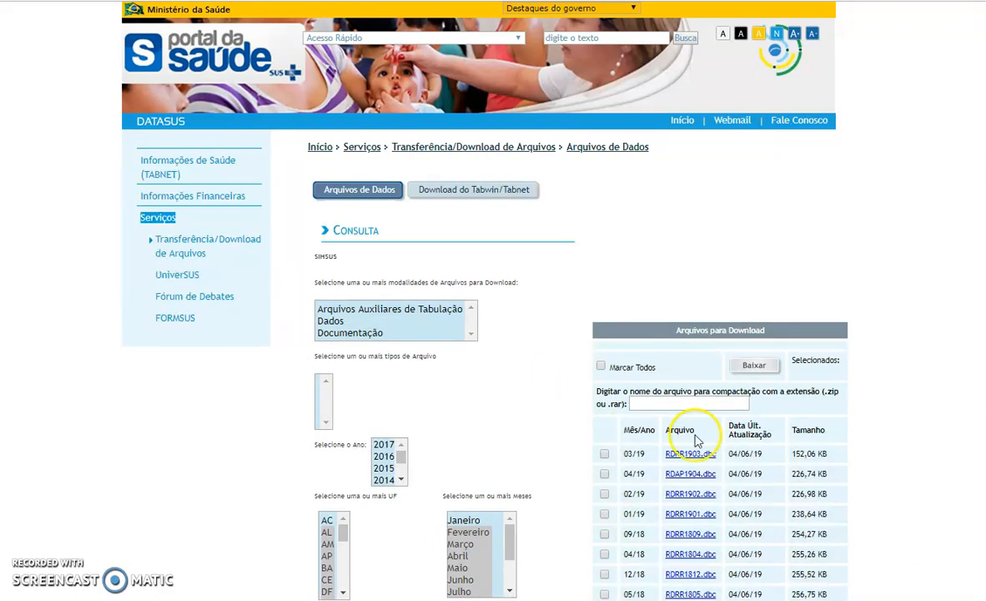
# Step: Mark all listed files for download and name the compressed archive SERVpROF19.zip
pyautogui.click(601, 365)
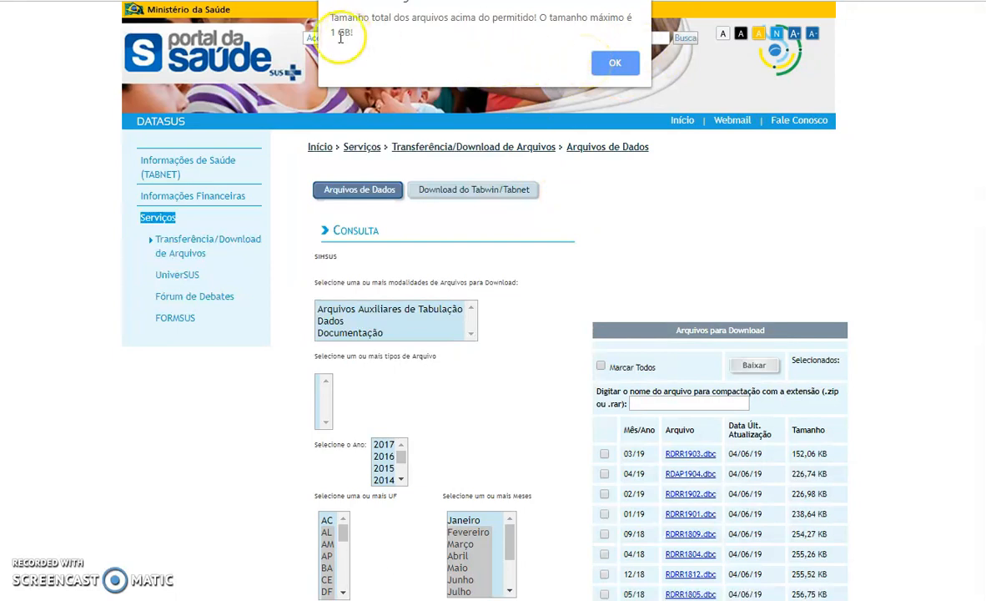
pyautogui.click(615, 62)
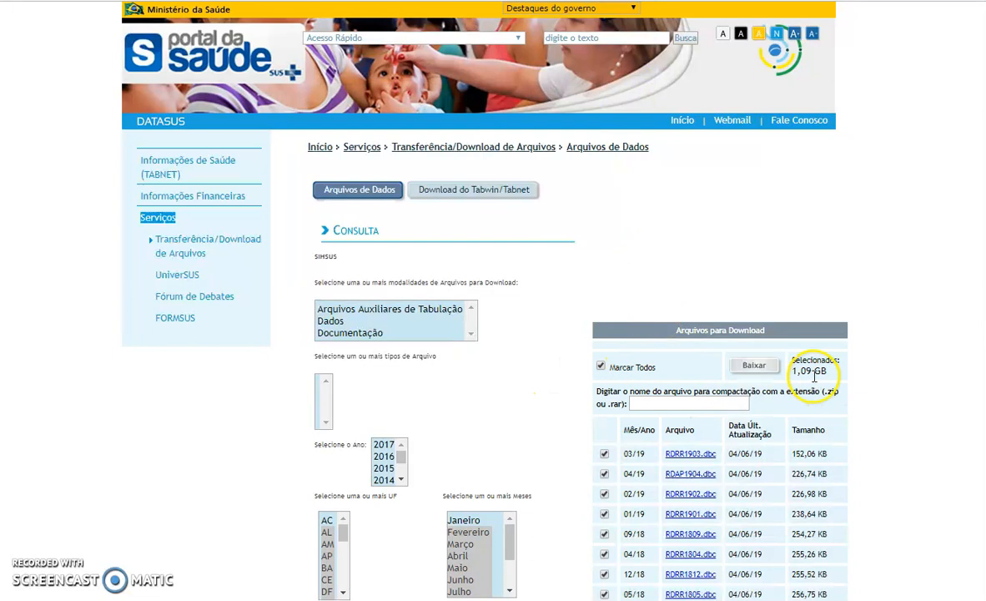
pyautogui.click(692, 405)
pyautogui.click(677, 429)
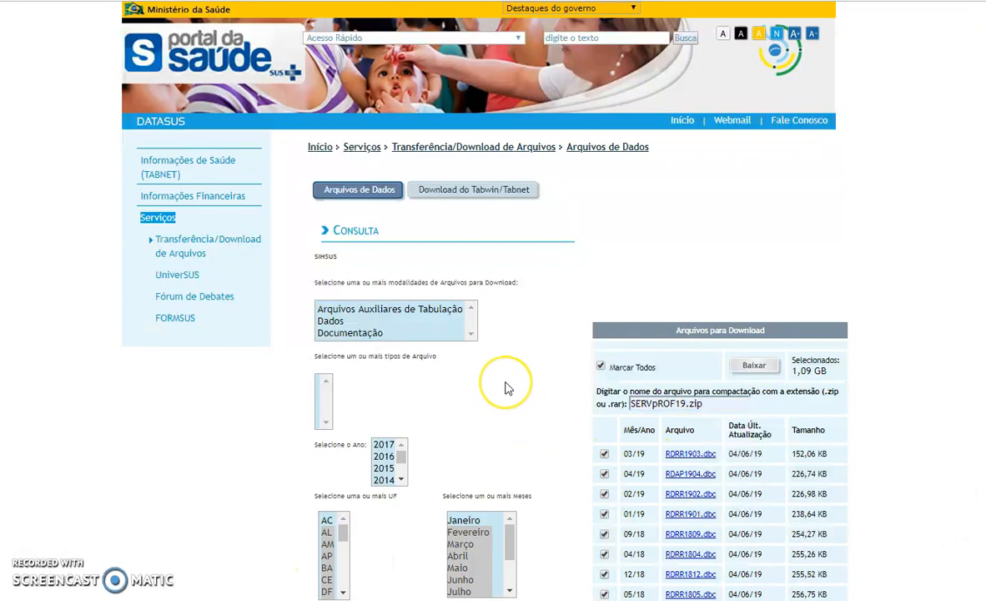
# Step: Search the page for "ac" to locate the Acre files in the download list
pyautogui.hotkey('ctrl', 'f')
pyautogui.write('ac')
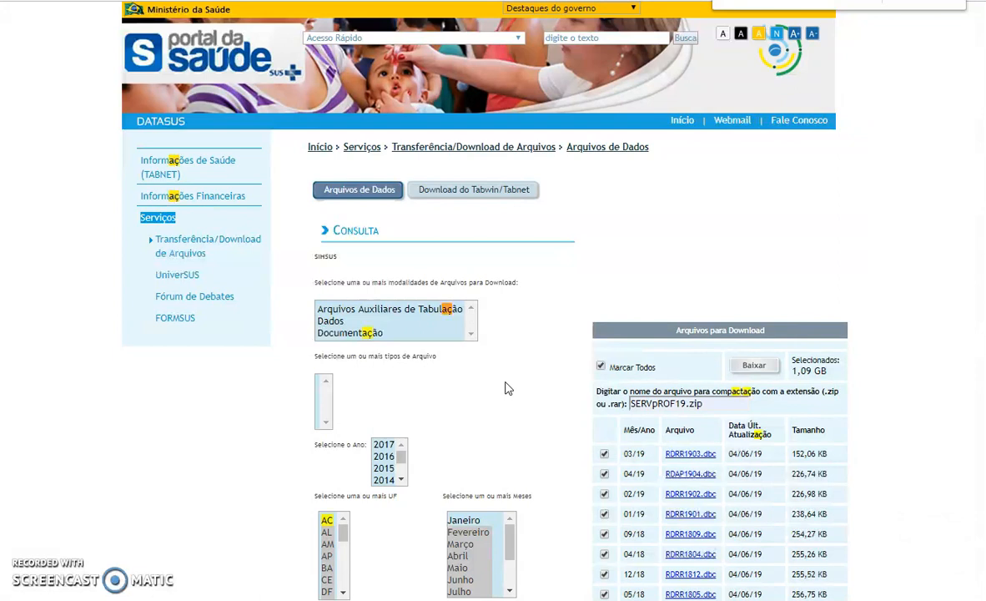
pyautogui.press('Return')
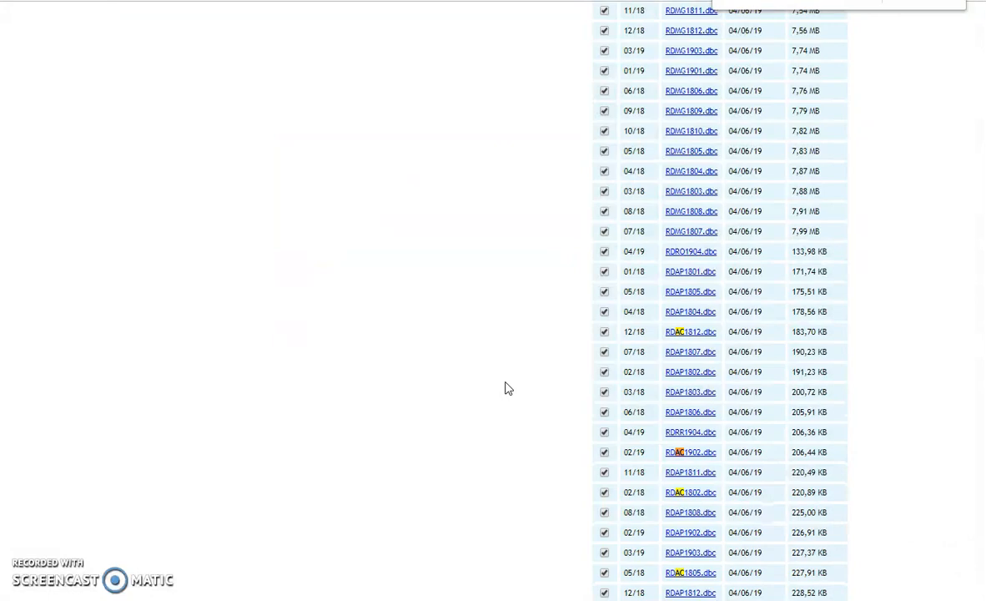
# Step: Switch to TabWin and open the RD2008.DEF definition file from the CNV-DEF folder for a tabulation
pyautogui.hotkey('alt', 'Tab')
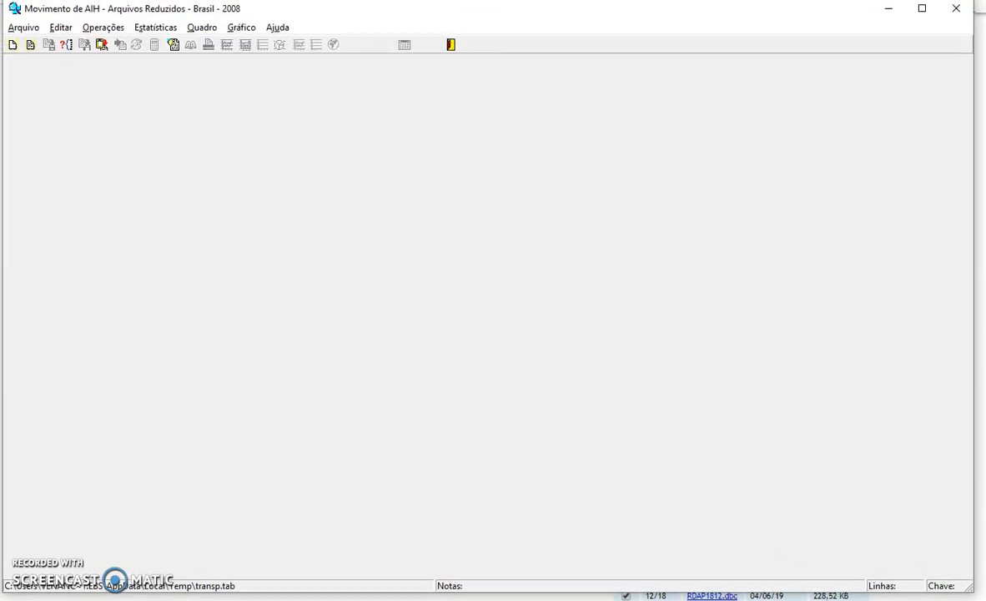
pyautogui.click(73, 48)
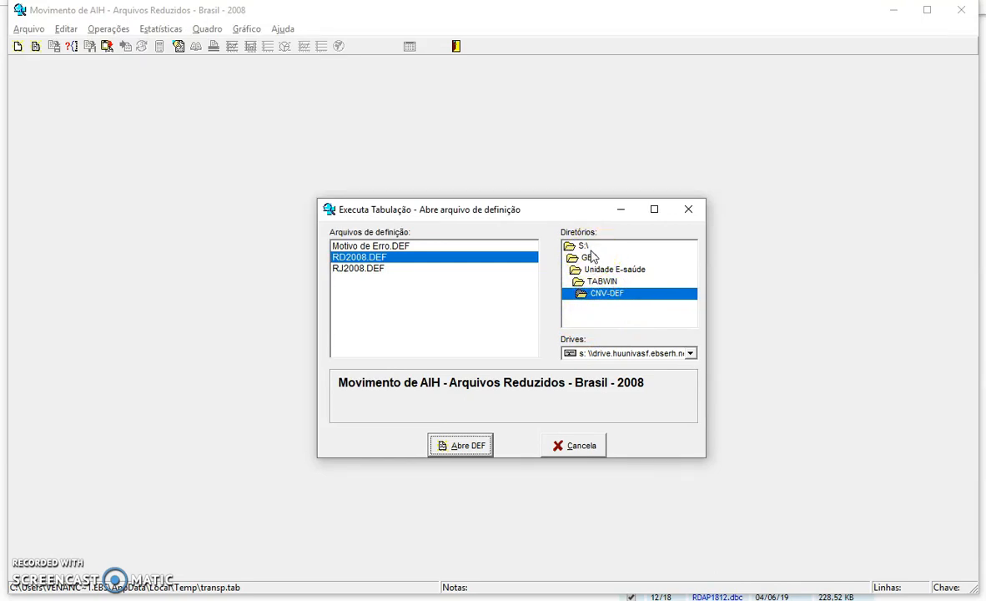
pyautogui.click(350, 267)
pyautogui.press('Up')
pyautogui.press('Up')
pyautogui.press('Down')
pyautogui.press('Down')
pyautogui.press('Up')
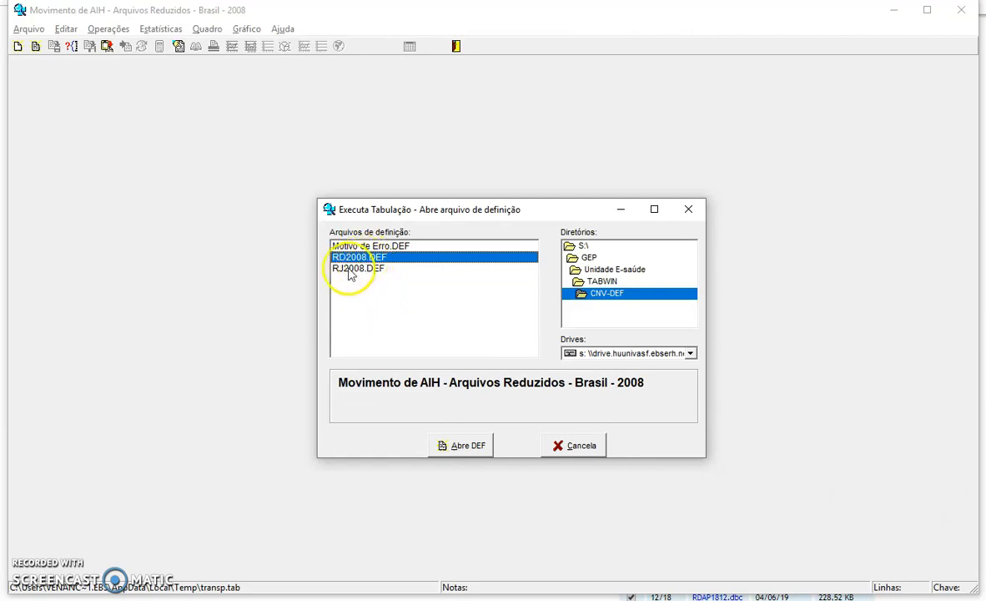
pyautogui.click(349, 270)
pyautogui.click(351, 247)
pyautogui.click(352, 259)
pyautogui.click(463, 444)
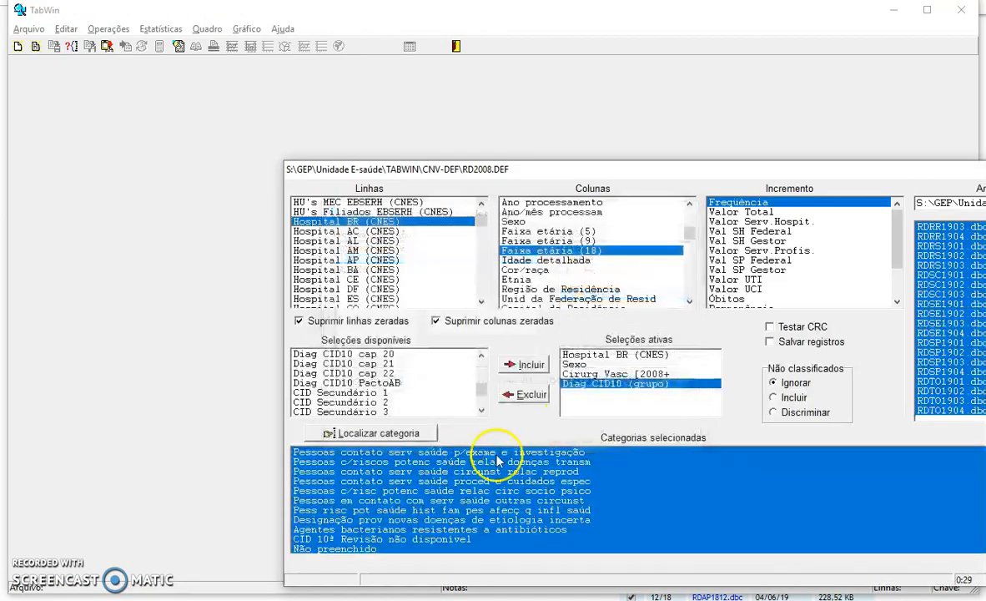
# Step: Set the tabulation's increment to Óbitos, look through the selected data files, and use Hospital BR (CNES) for the rows
pyautogui.moveTo(722, 181); pyautogui.dragTo(507, 108)
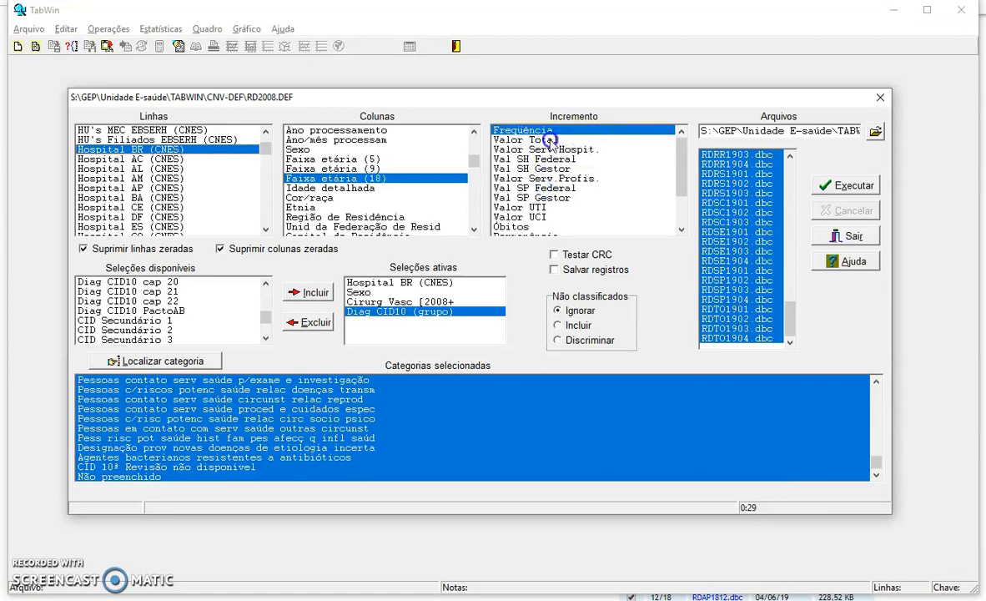
pyautogui.moveTo(679, 172); pyautogui.dragTo(678, 194)
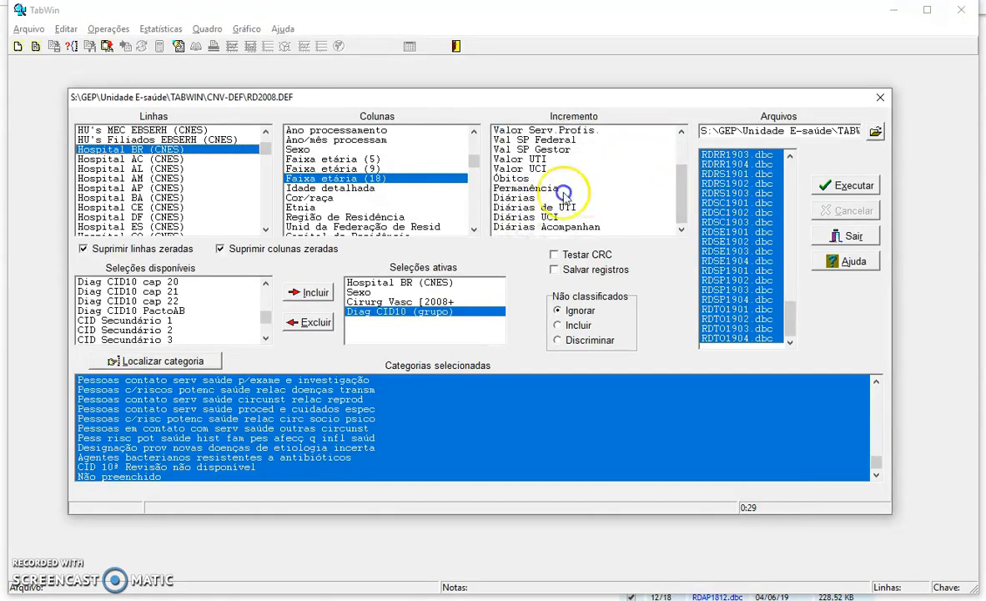
pyautogui.click(521, 179)
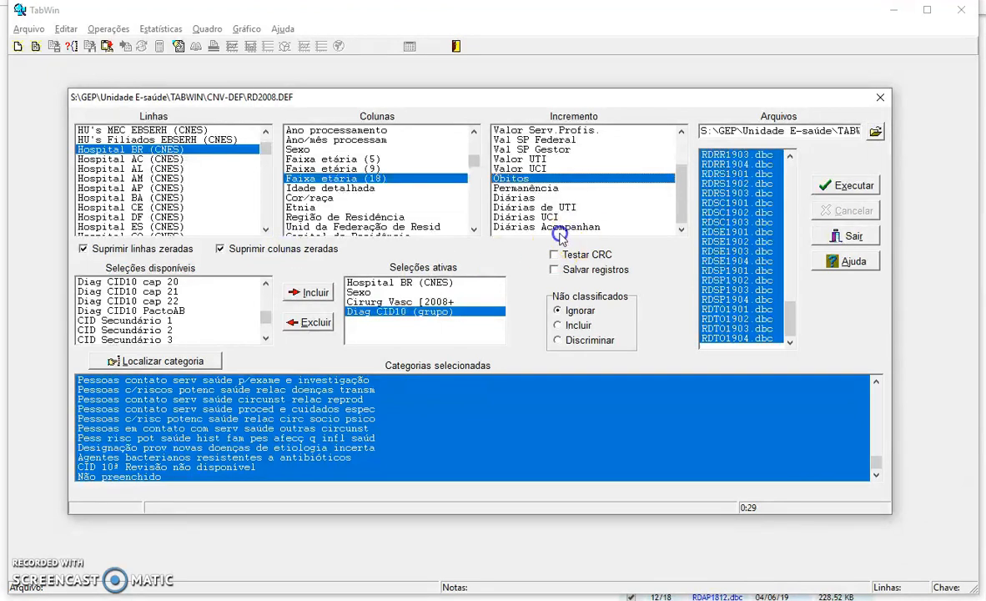
pyautogui.scroll(20, 734, 275)
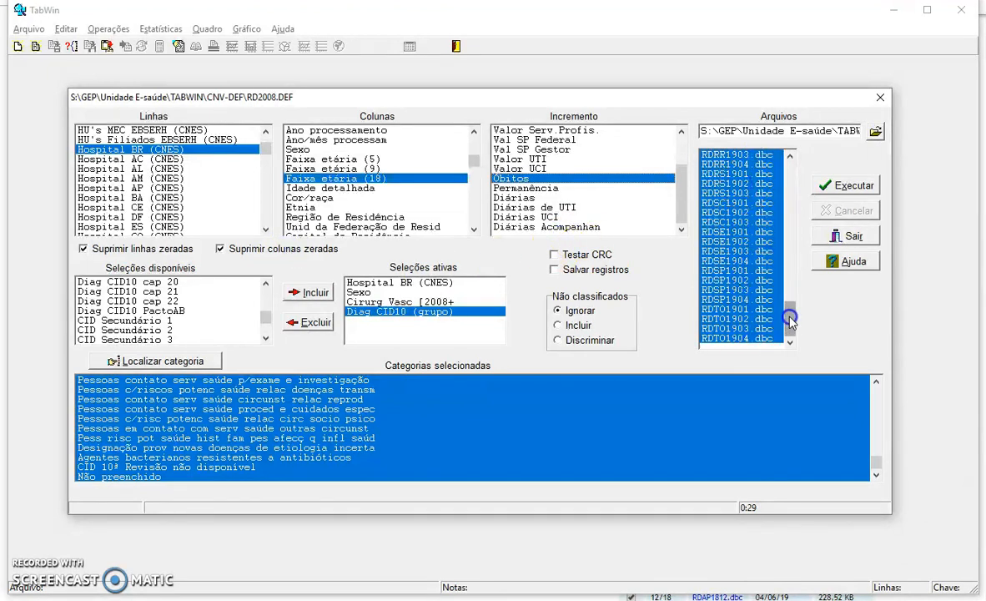
pyautogui.moveTo(790, 150); pyautogui.dragTo(790, 161)
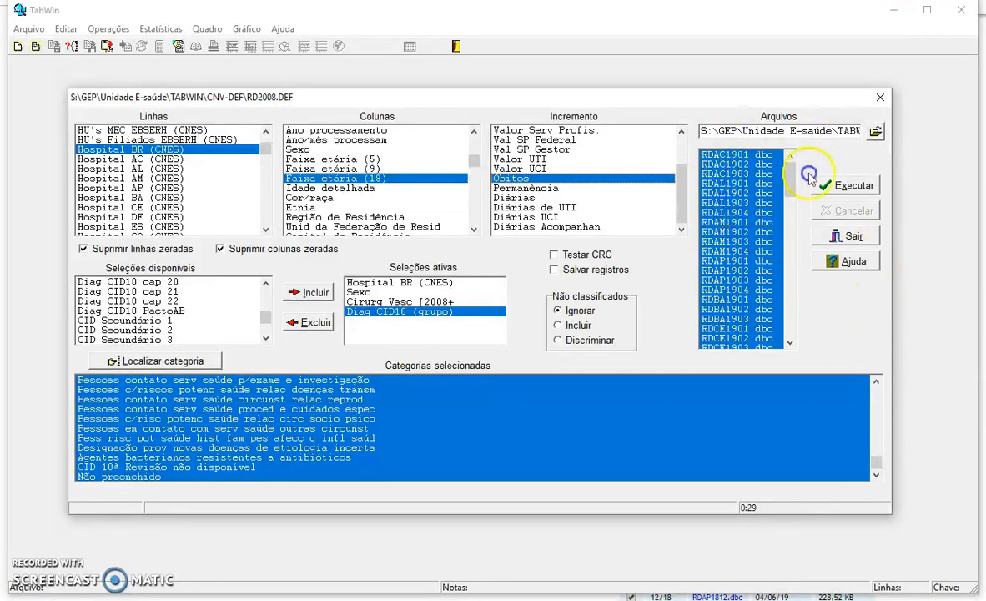
pyautogui.click(792, 215)
pyautogui.moveTo(793, 214); pyautogui.dragTo(795, 185)
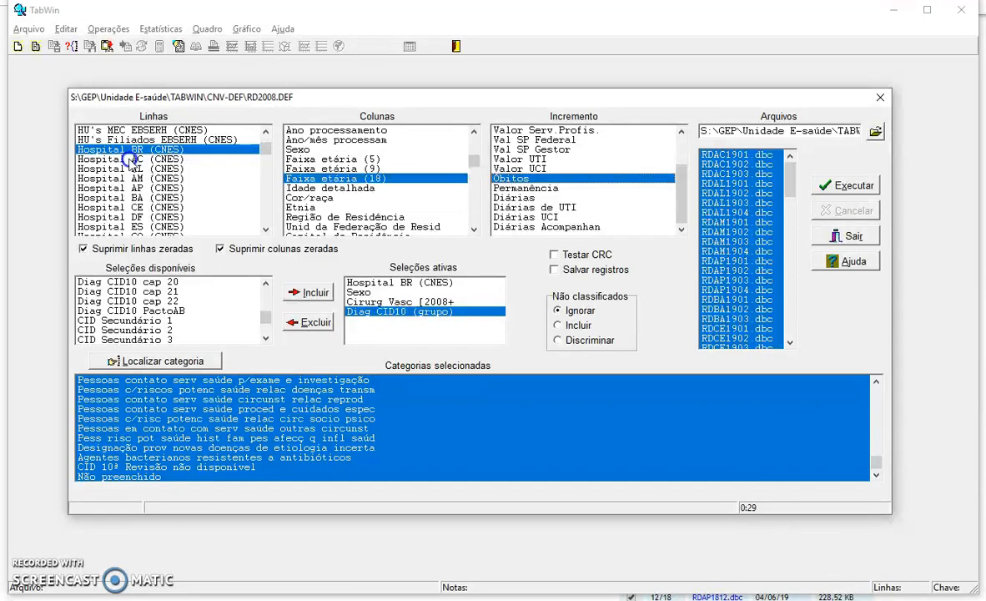
pyautogui.click(131, 158)
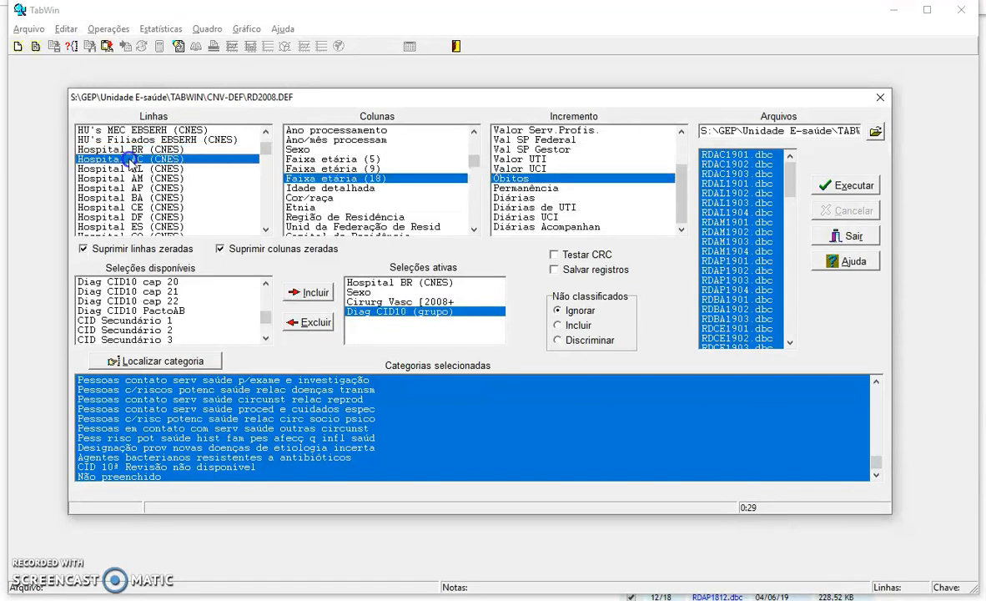
pyautogui.click(129, 149)
# Step: Try selecting individual hospitals, including Hospital Regional de Registro and Hospital Municipal do Idoso de Volta Redonda, in the active Hospital BR (CNES) selection
pyautogui.click(263, 298)
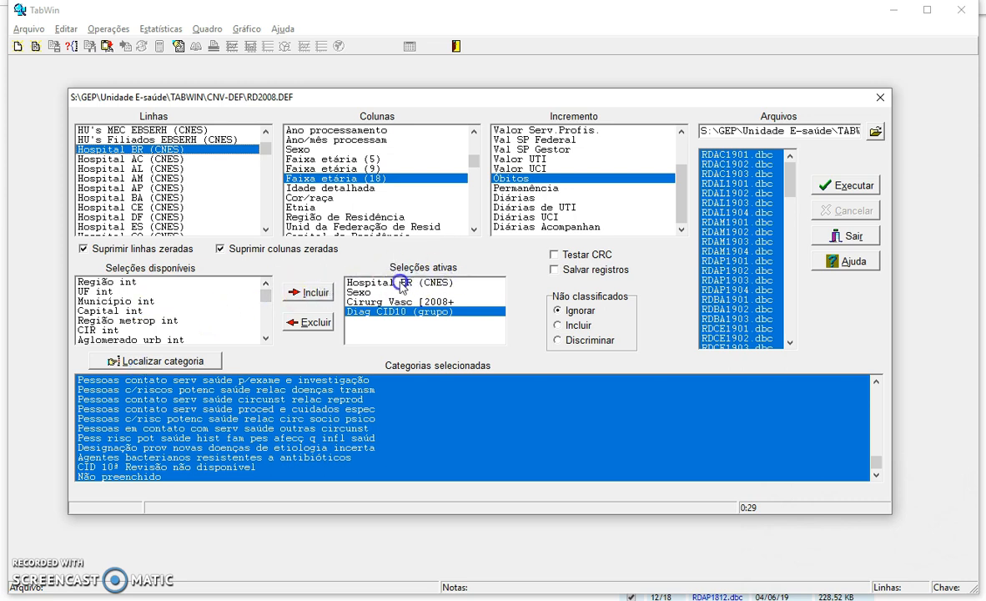
pyautogui.click(430, 283)
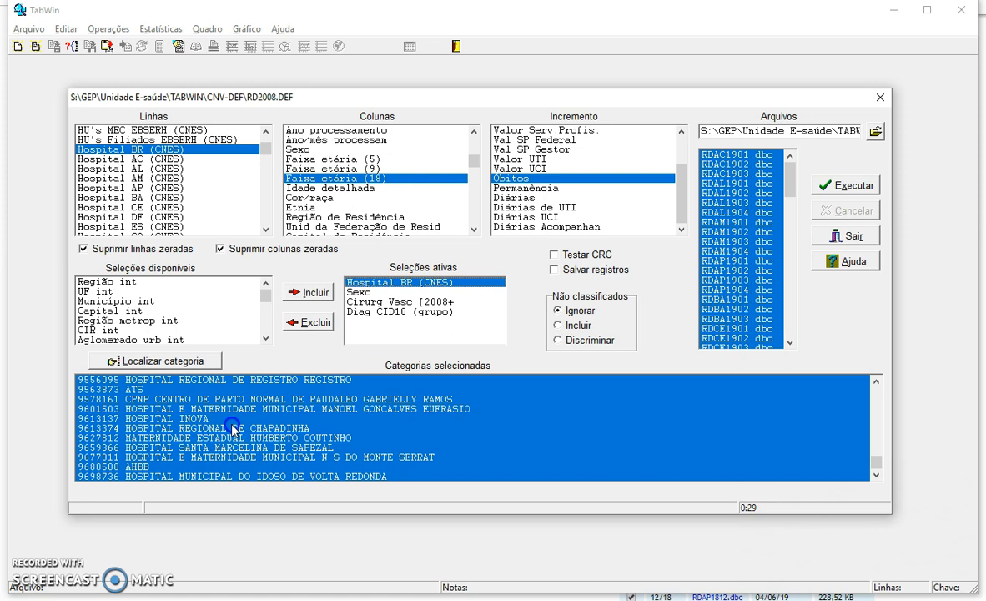
pyautogui.click(179, 399)
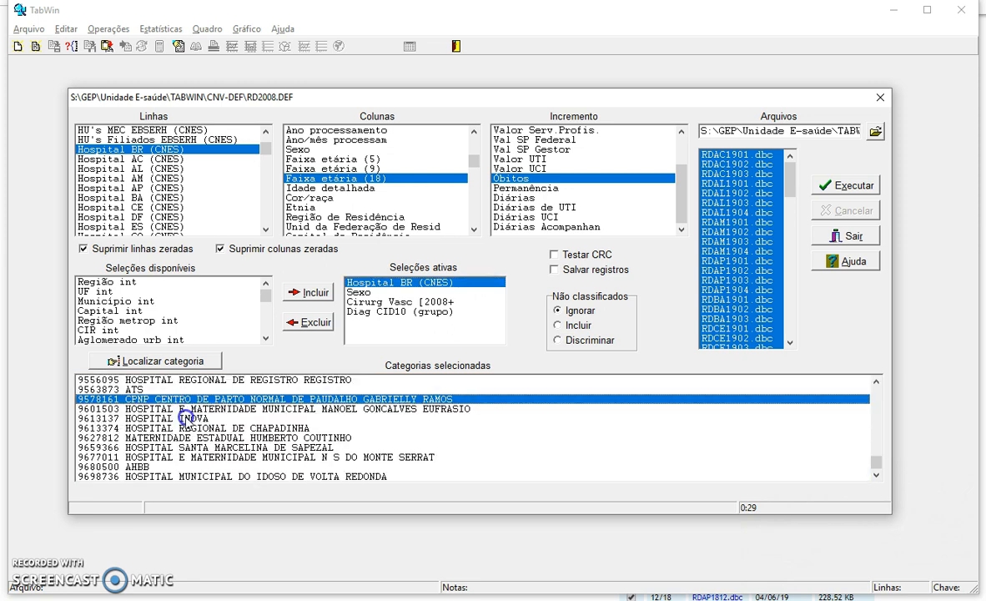
pyautogui.moveTo(155, 414); pyautogui.dragTo(237, 461)
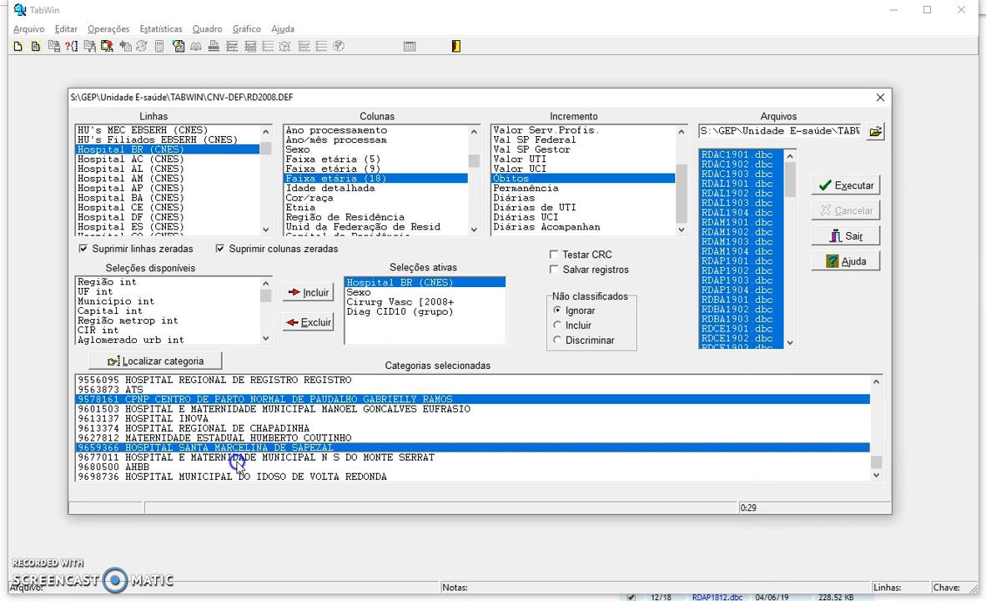
pyautogui.keyDown('shift'); pyautogui.click(170, 414); pyautogui.keyUp('shift')
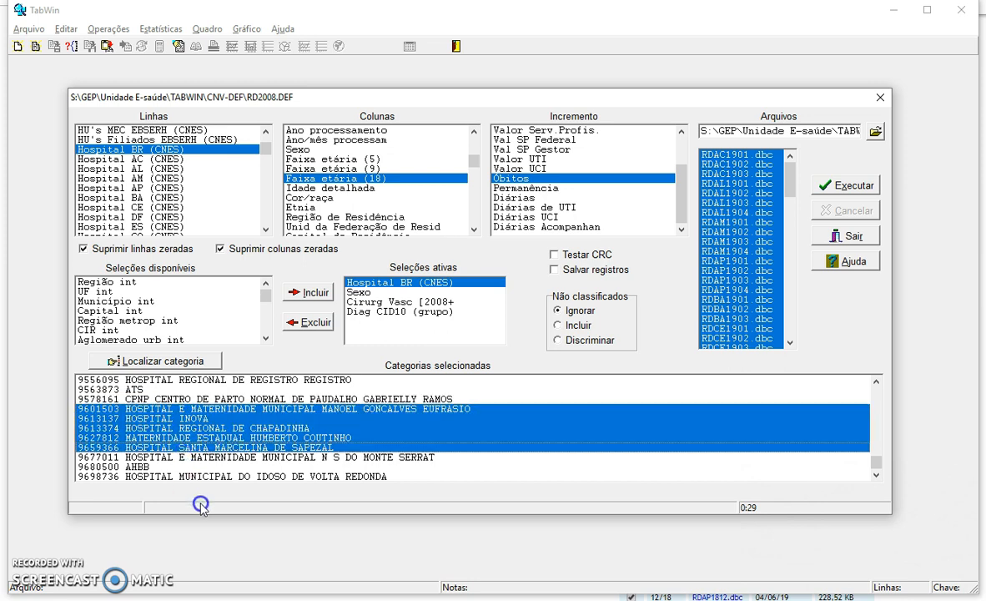
pyautogui.keyDown('ctrl'); pyautogui.click(159, 379); pyautogui.keyUp('ctrl')
pyautogui.keyDown('ctrl'); pyautogui.click(137, 476); pyautogui.keyUp('ctrl')
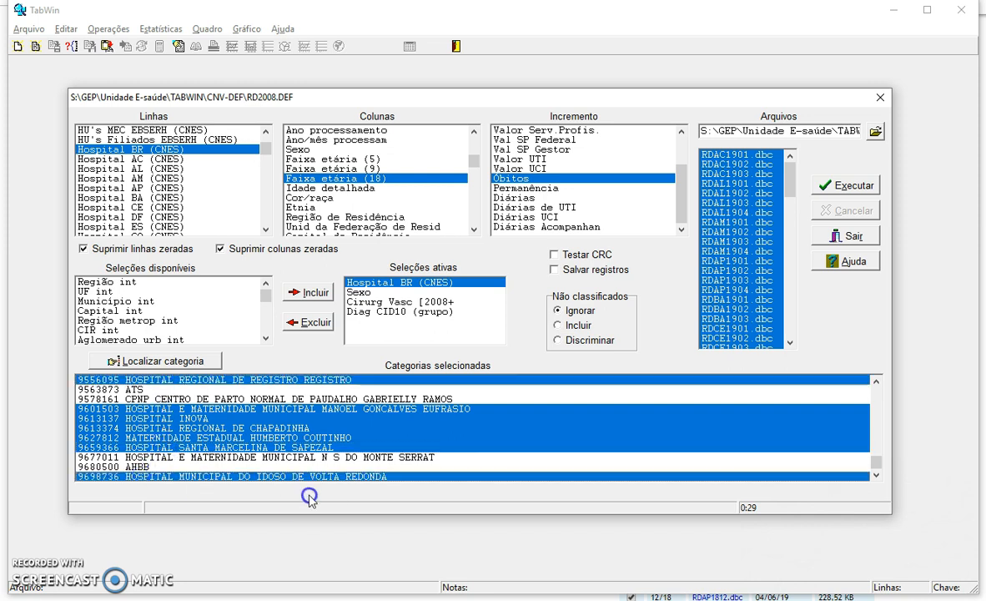
# Step: Reselect all hospitals in the active Hospital BR (CNES) selection, from the first entry to the last
pyautogui.click(268, 430)
pyautogui.scroll(8, 267, 430)
pyautogui.click(251, 465)
pyautogui.scroll(-8, 251, 465)
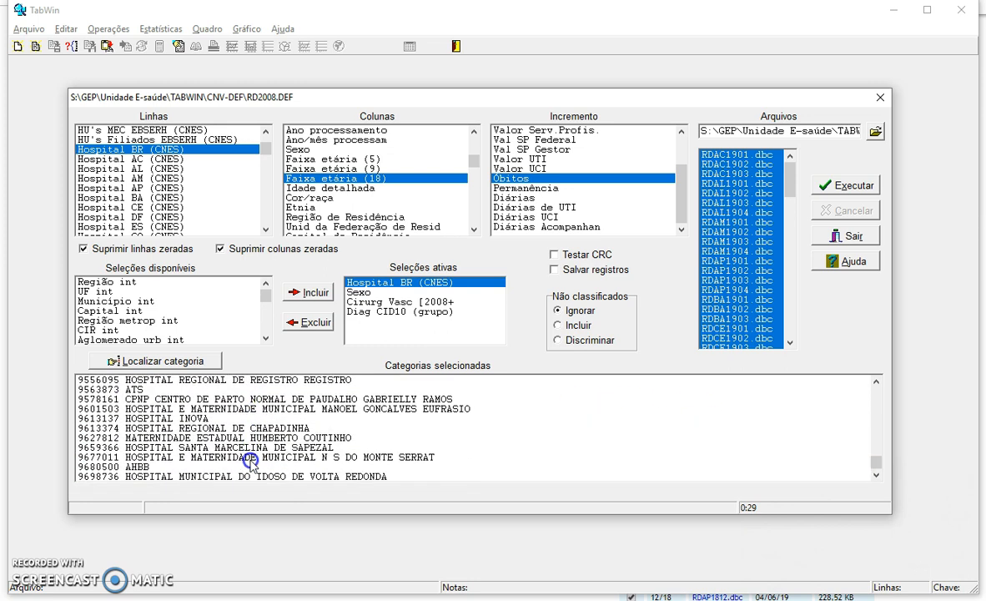
pyautogui.click(249, 467)
pyautogui.scroll(8, 250, 467)
pyautogui.moveTo(857, 454); pyautogui.dragTo(874, 392)
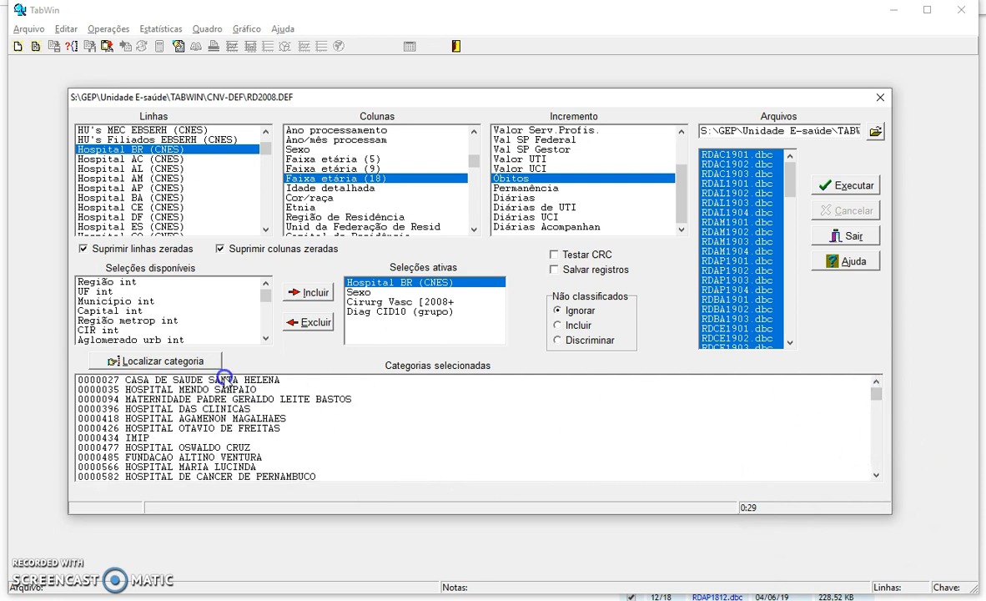
pyautogui.moveTo(224, 382); pyautogui.dragTo(265, 414)
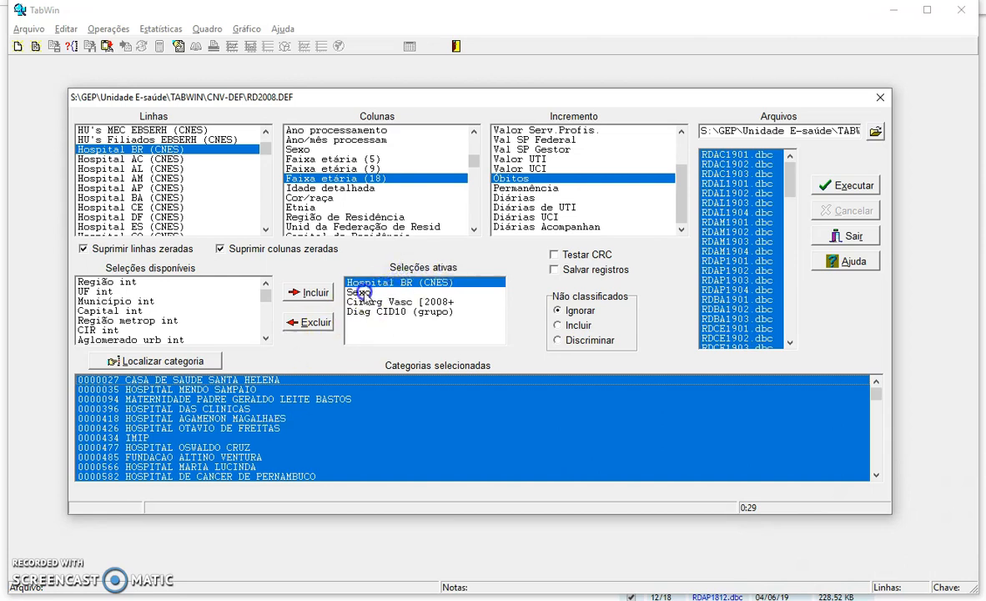
# Step: Try Feminino alone in the active Sexo selection, and reselect Masculino, Feminino and Ignorado together
pyautogui.click(361, 292)
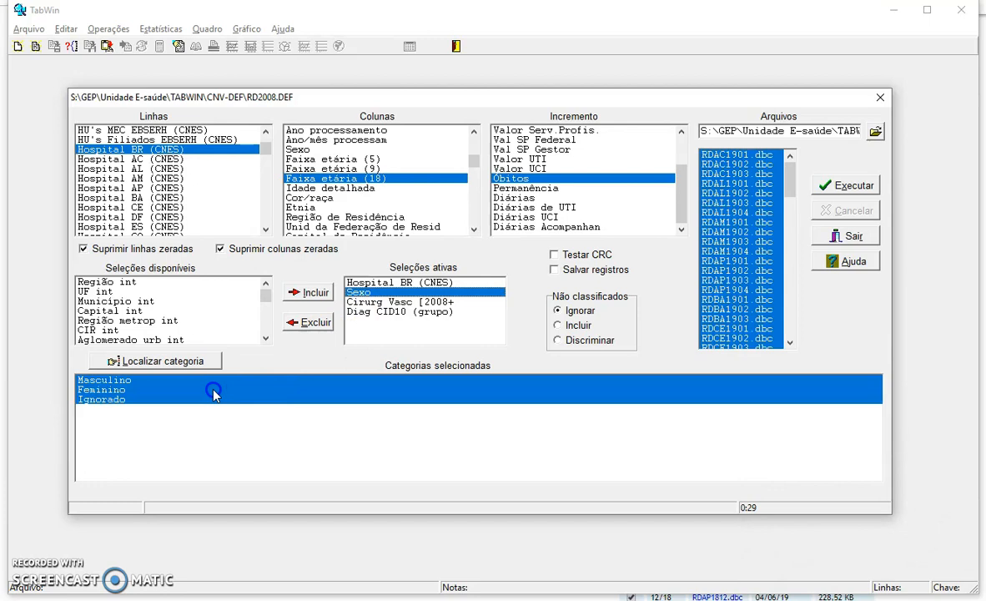
pyautogui.click(134, 390)
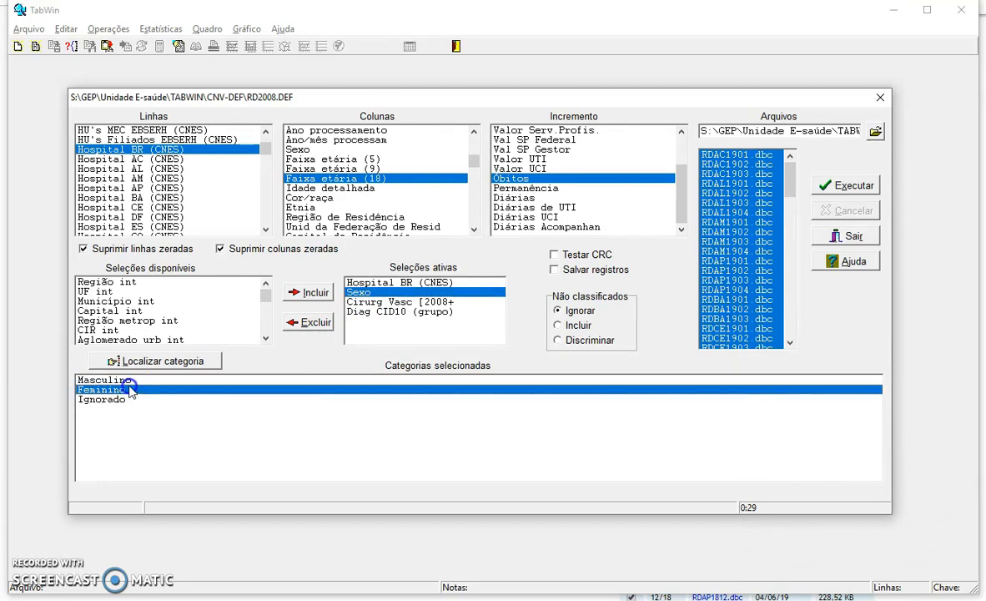
pyautogui.click(134, 398)
pyautogui.keyDown('shift'); pyautogui.click(135, 379); pyautogui.keyUp('shift')
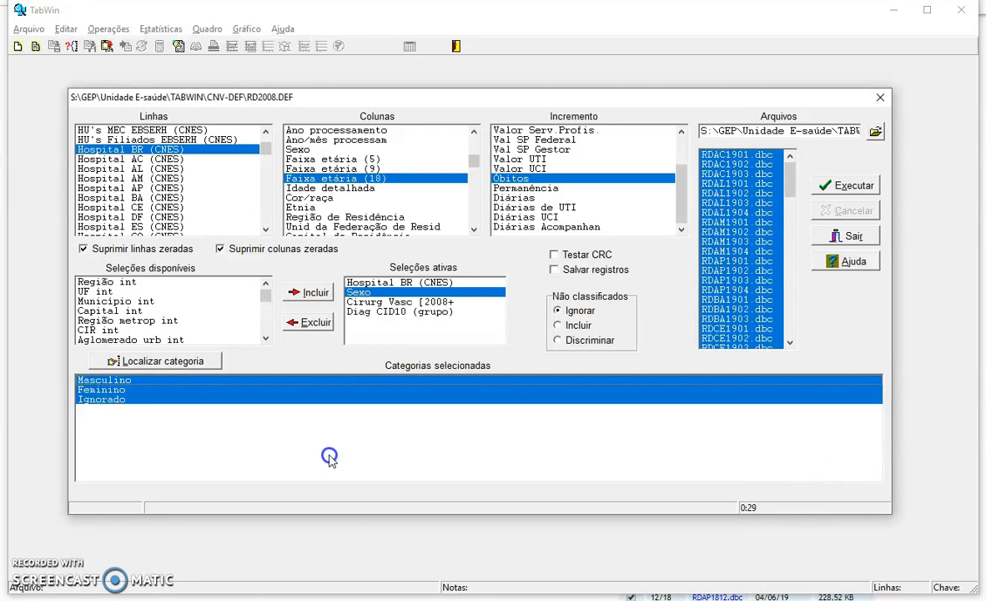
# Step: Review the categories included in the active vascular surgery and Diag CID10 (grupo) selections
pyautogui.click(362, 301)
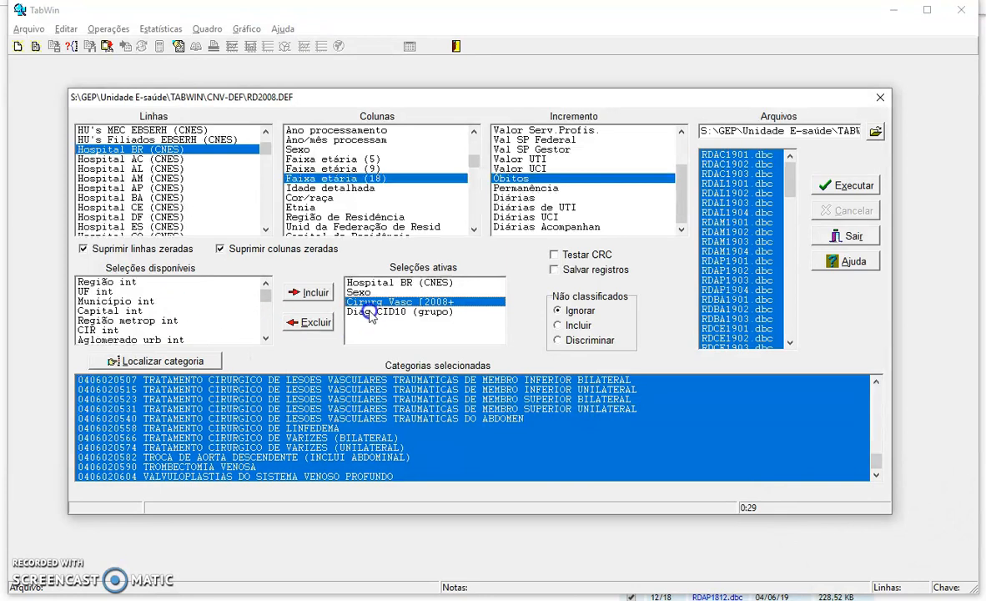
pyautogui.click(361, 339)
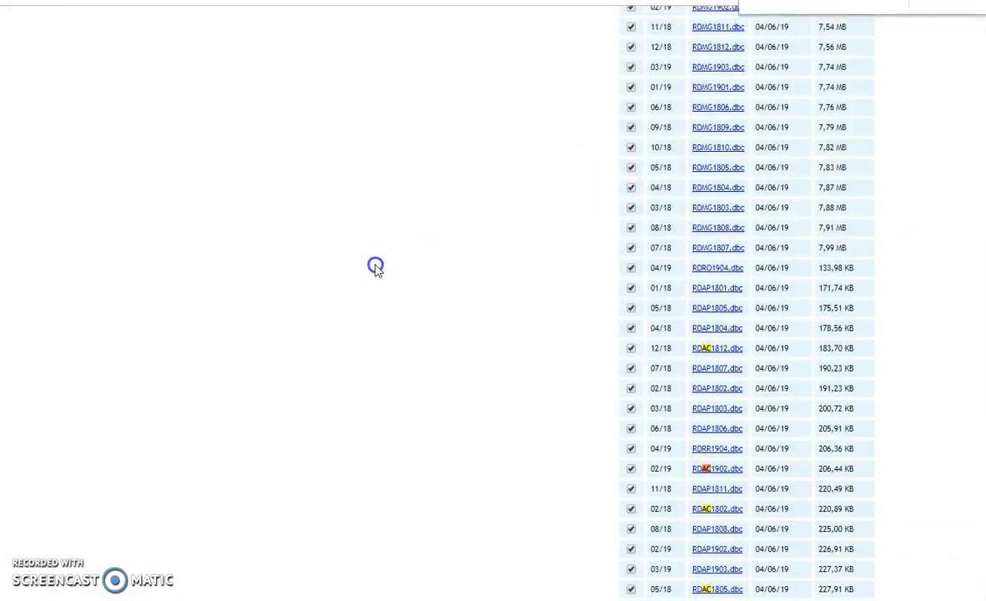
# Step: Switch to the browser and follow the TabWin definitions download link on the DATASUS site
pyautogui.scroll(-10, 377, 266)
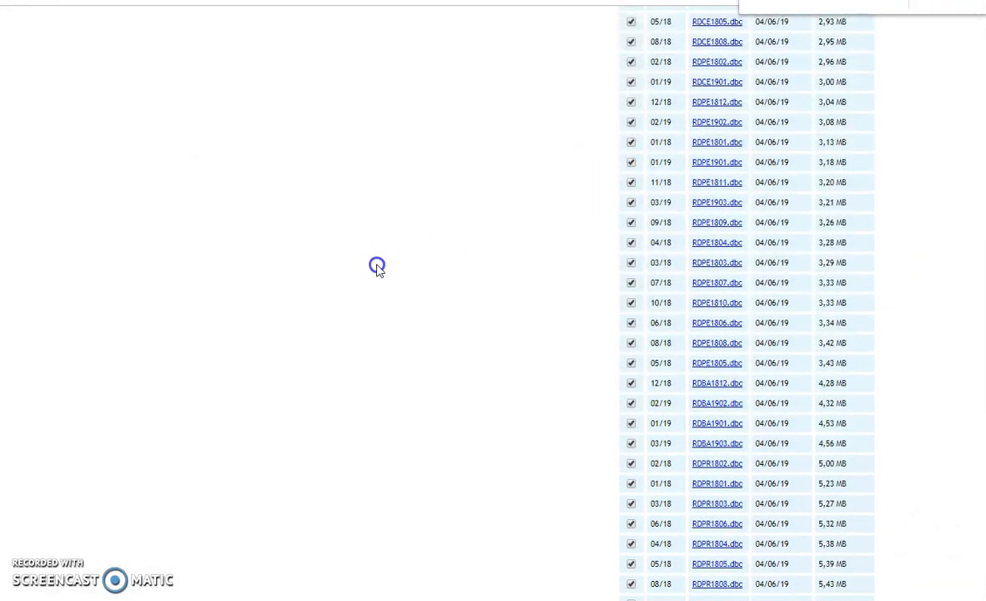
pyautogui.scroll(15, 377, 266)
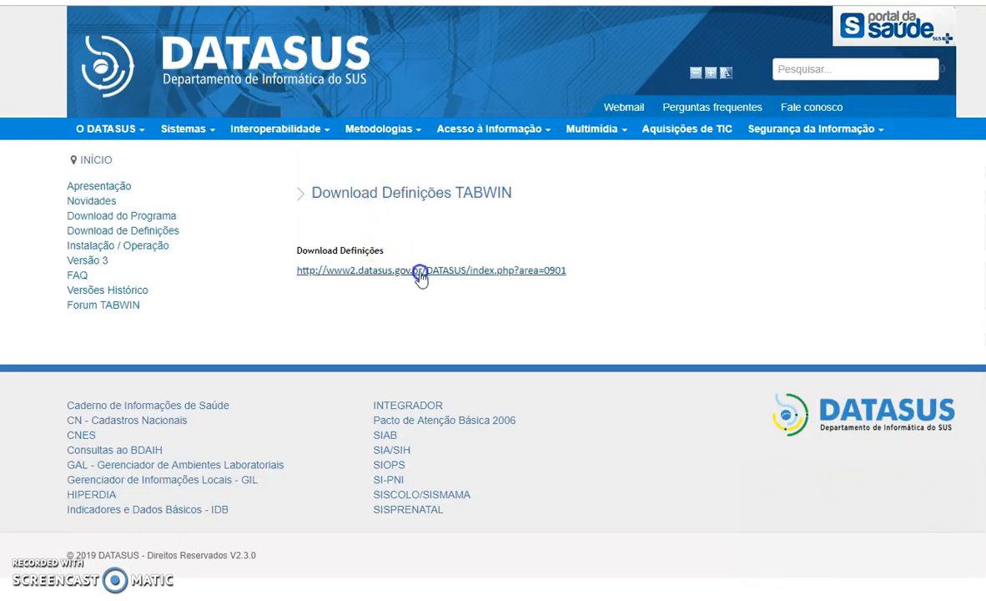
pyautogui.click(476, 272)
pyautogui.click(470, 278)
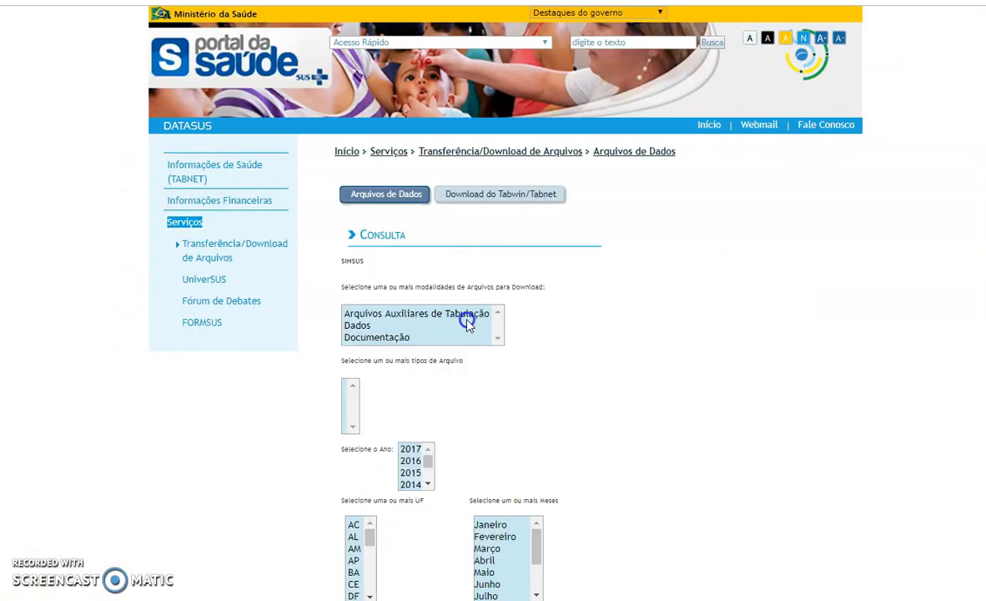
# Step: List the SIHSUS files for the Arquivos Auxiliares de Tabulação modality and download TAB_SIH.zip
pyautogui.click(383, 326)
pyautogui.click(394, 314)
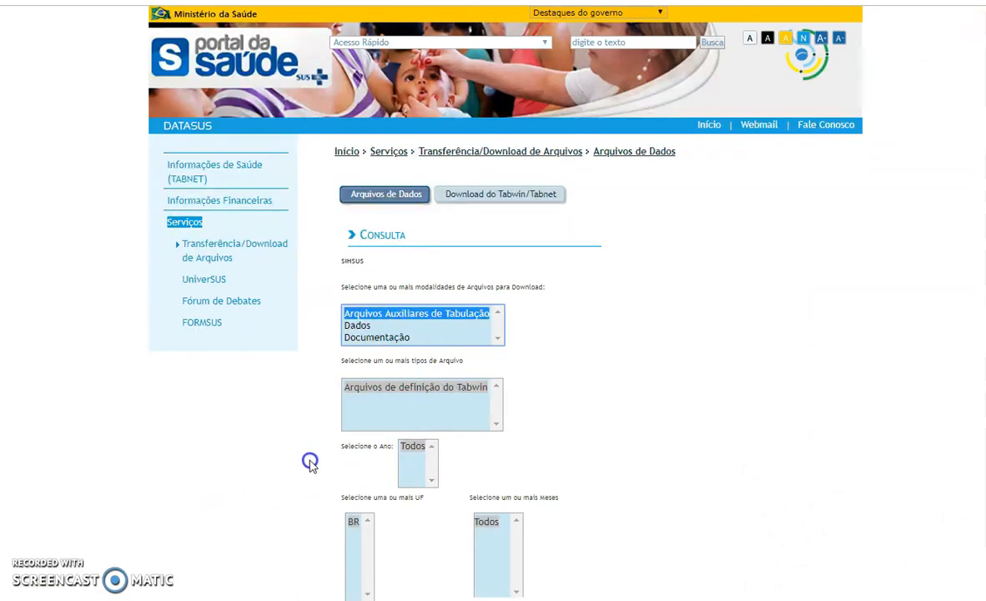
pyautogui.click(401, 599)
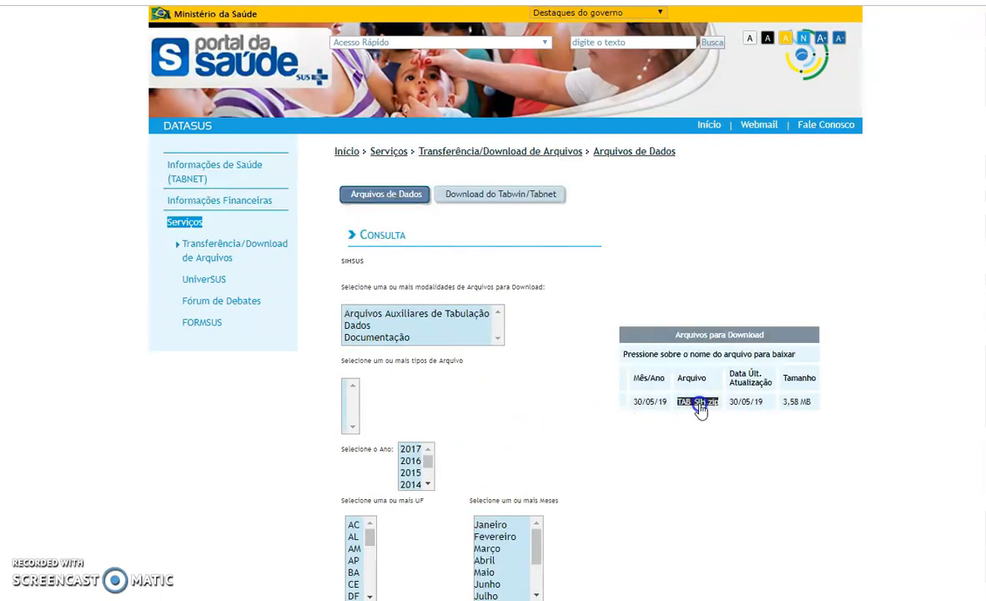
pyautogui.click(700, 405)
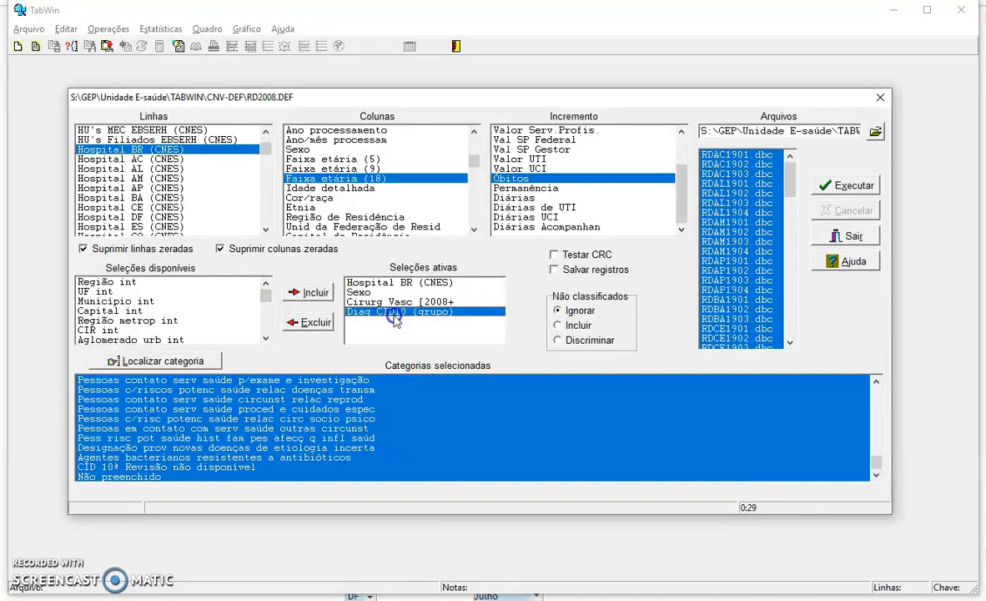
# Step: Switch to TabWin, add Município int to the active selections with every municipality selected, and run the tabulation
pyautogui.click(364, 301)
pyautogui.click(364, 311)
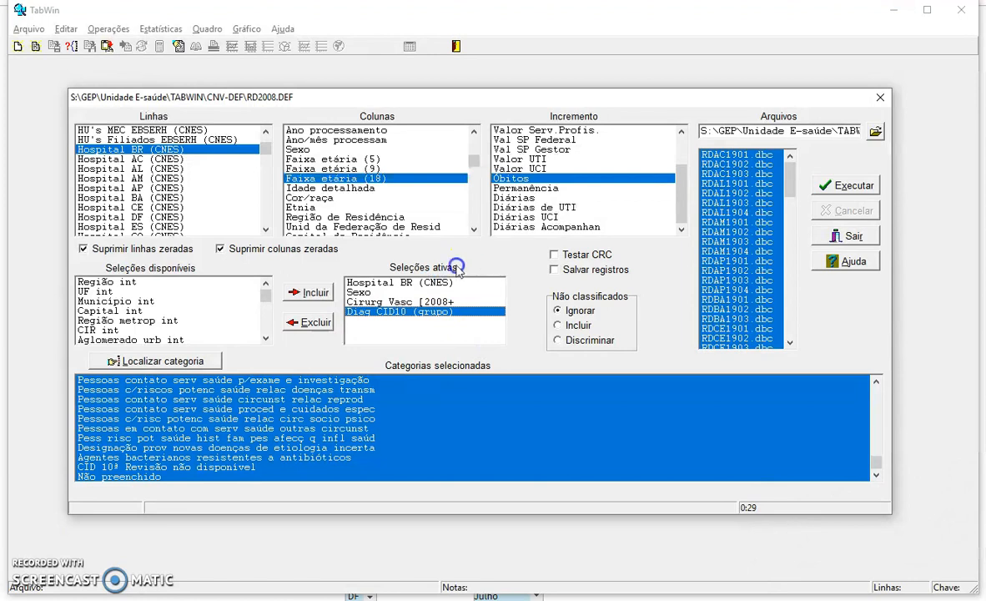
pyautogui.click(171, 302)
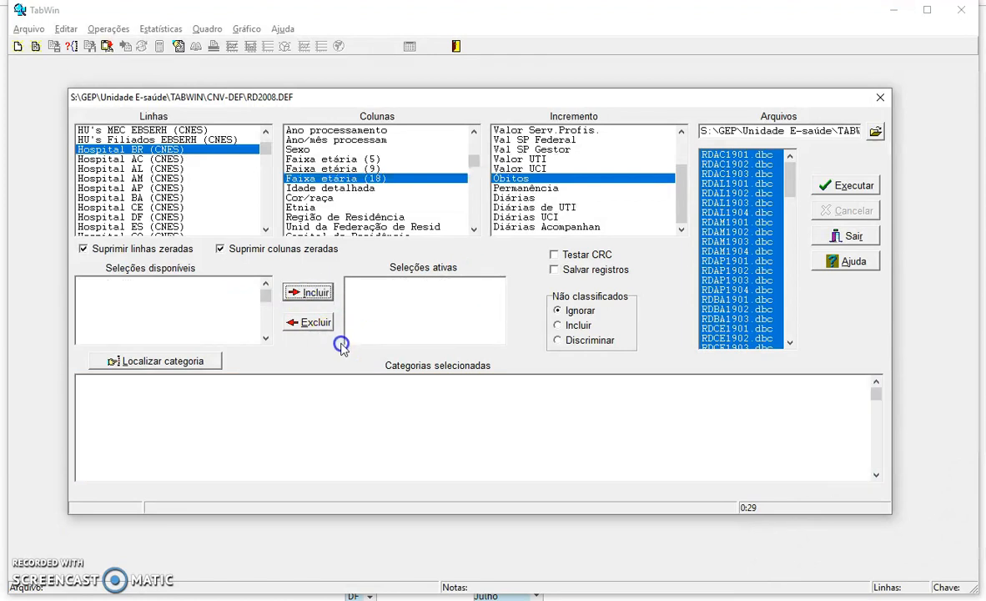
pyautogui.click(311, 292)
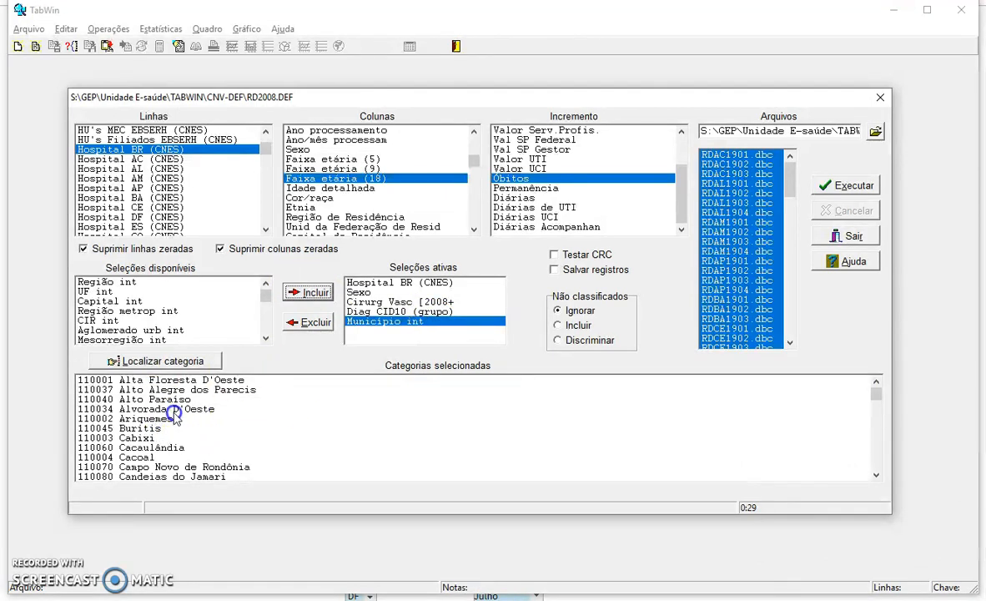
pyautogui.click(247, 409)
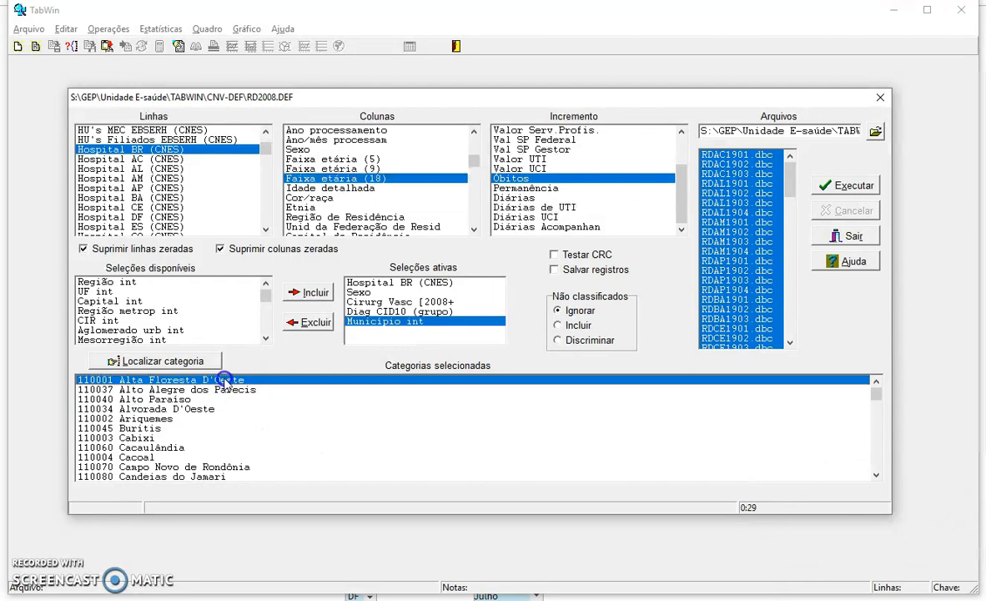
pyautogui.moveTo(876, 392); pyautogui.dragTo(876, 464)
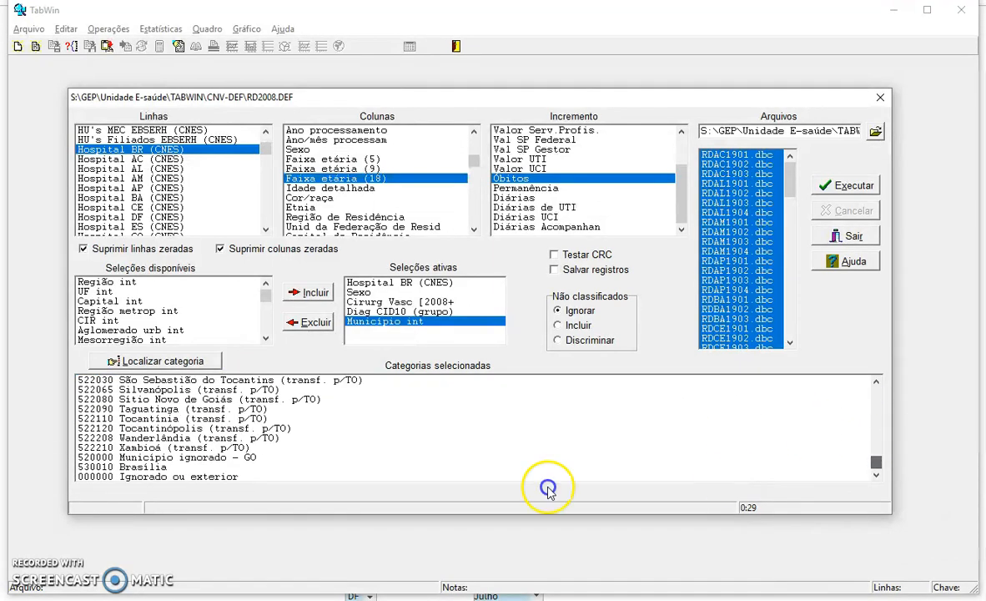
pyautogui.keyDown('shift'); pyautogui.click(412, 480); pyautogui.keyUp('shift')
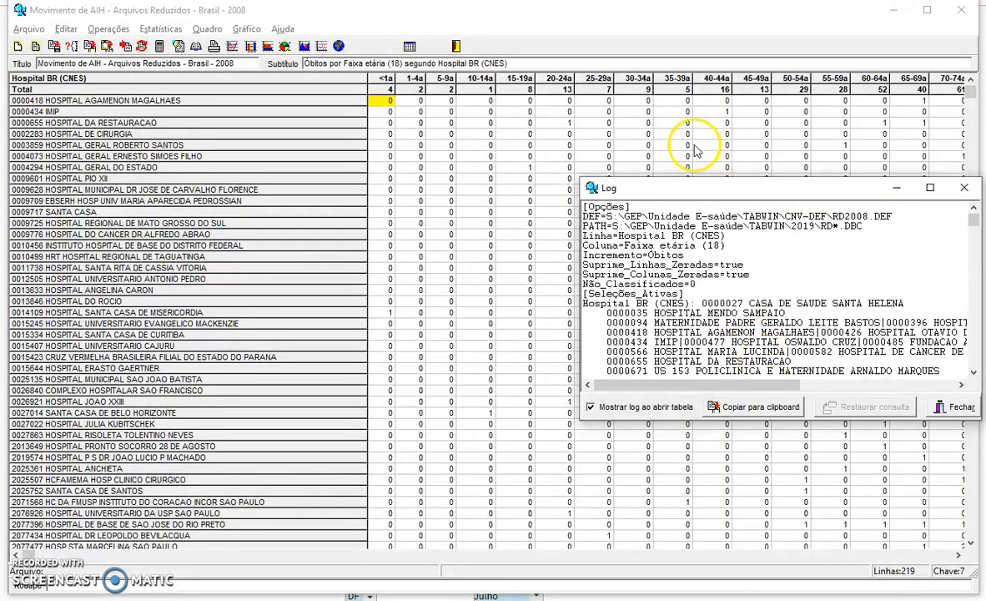
# Step: Examine the options and active selections in the tabulation log, copy the log to the clipboard, and close it
pyautogui.moveTo(672, 187); pyautogui.dragTo(438, 168)
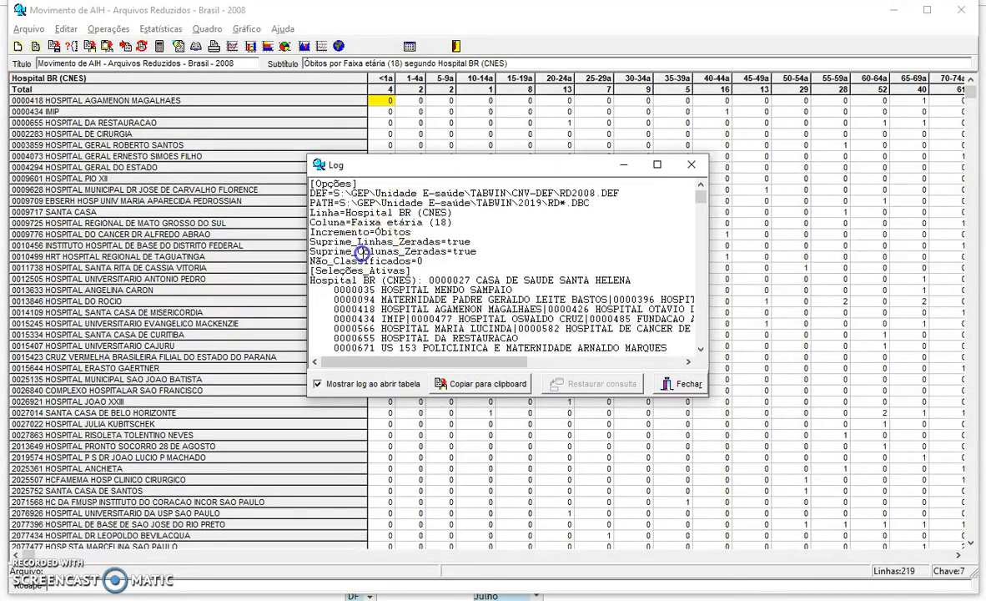
pyautogui.moveTo(332, 187); pyautogui.dragTo(617, 279)
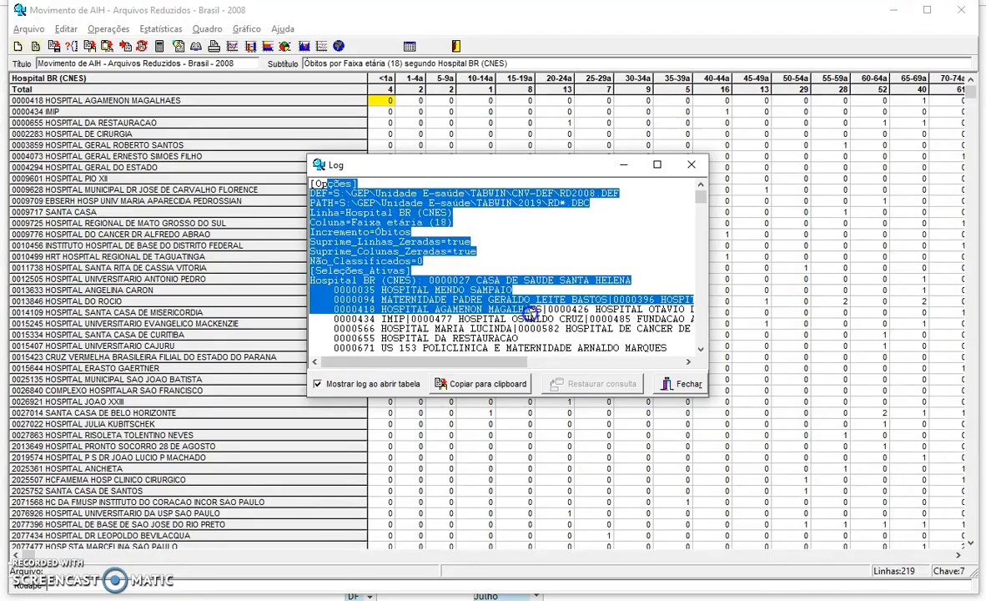
pyautogui.click(704, 202)
pyautogui.moveTo(704, 203)
pyautogui.mouseDown()
pyautogui.moveTo(708, 339)
pyautogui.moveTo(704, 198)
pyautogui.mouseUp()
pyautogui.click(446, 382)
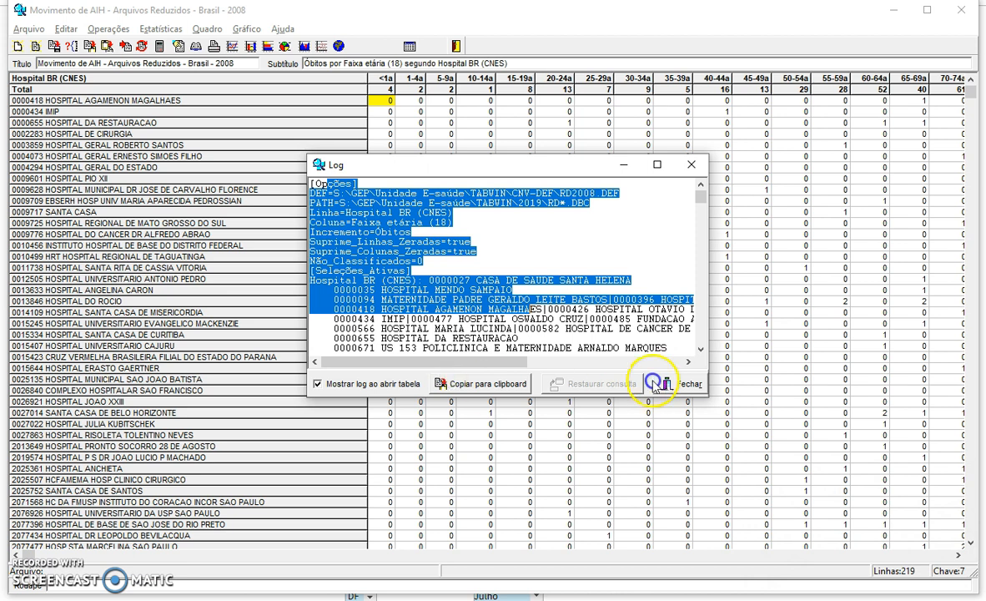
pyautogui.click(675, 383)
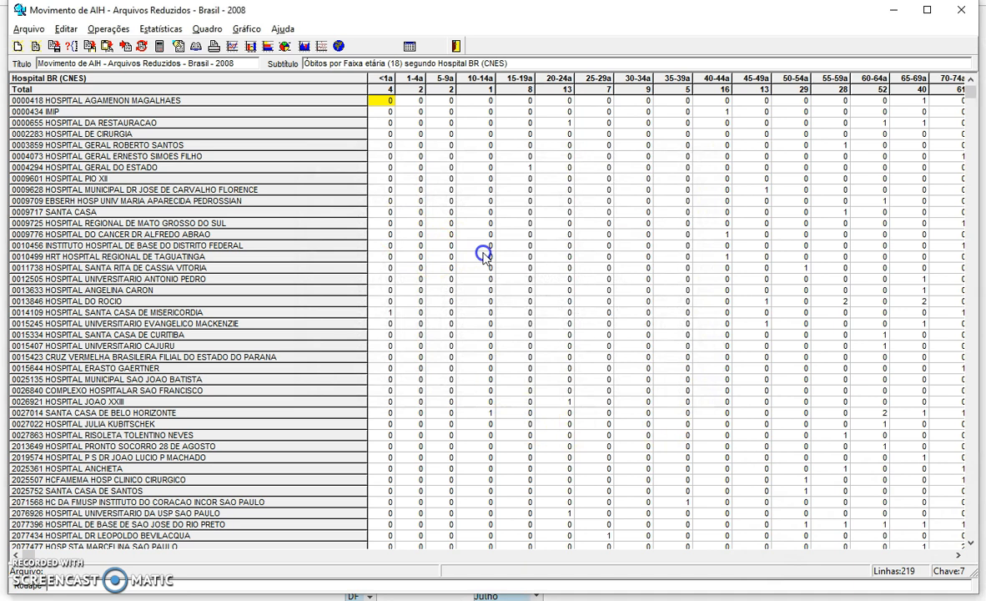
# Step: Examine the deaths of children under one year (<1a) across the first hospital rows of the table
pyautogui.press('Down')
pyautogui.press('Down')
pyautogui.press('Down')
pyautogui.press('Down')
pyautogui.press('Up')
pyautogui.press('Up')
pyautogui.press('Up')
pyautogui.press('Up')
pyautogui.press('Down')
pyautogui.press('Down')
pyautogui.press('Down')
pyautogui.press('Down')
pyautogui.press('Up')
pyautogui.press('Down')
pyautogui.press('Down')
pyautogui.press('Down')
pyautogui.press('Down')
pyautogui.press('Down')
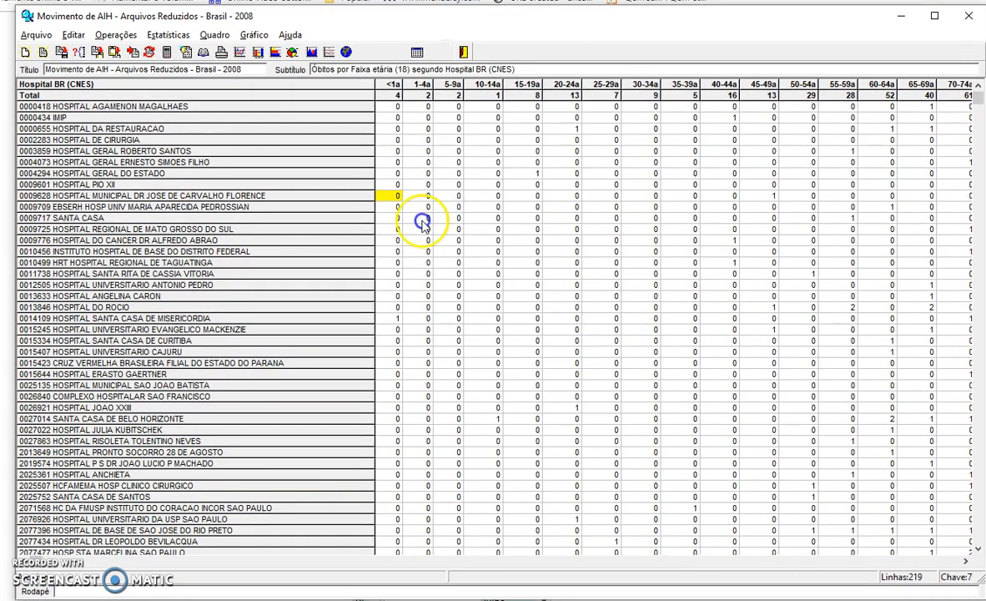
# Step: Examine the deaths in the 45-49a age group across the hospital rows, and return to the first hospital
pyautogui.click(525, 173)
pyautogui.click(749, 197)
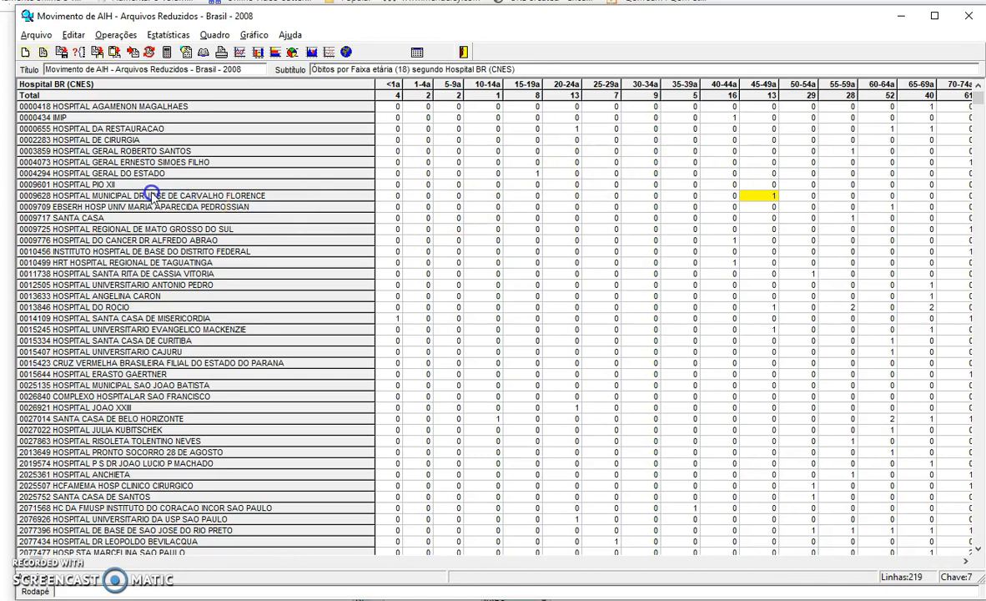
pyautogui.click(732, 242)
pyautogui.press('Down')
pyautogui.press('Down')
pyautogui.press('Down')
pyautogui.press('Down')
pyautogui.press('Down')
pyautogui.press('Down')
pyautogui.press('Down')
pyautogui.press('Down')
pyautogui.press('Down')
pyautogui.press('Down')
pyautogui.press('Down')
pyautogui.press('Down')
pyautogui.press('Down')
pyautogui.press('Down')
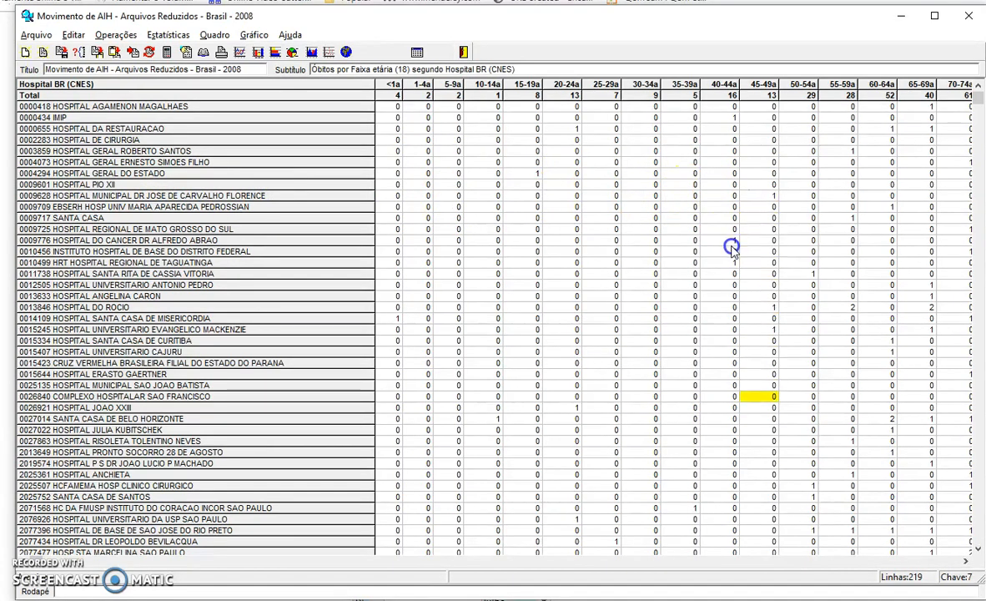
pyautogui.press('Up')
pyautogui.press('Up')
pyautogui.press('Up')
pyautogui.press('Up')
pyautogui.press('Up')
pyautogui.press('Up')
pyautogui.press('Up')
pyautogui.press('Up')
pyautogui.press('Up')
pyautogui.press('Up')
pyautogui.press('Up')
pyautogui.press('Up')
pyautogui.press('Up')
pyautogui.press('Up')
pyautogui.press('Up')
pyautogui.press('Up')
pyautogui.press('Up')
pyautogui.press('Up')
pyautogui.press('Up')
pyautogui.press('Up')
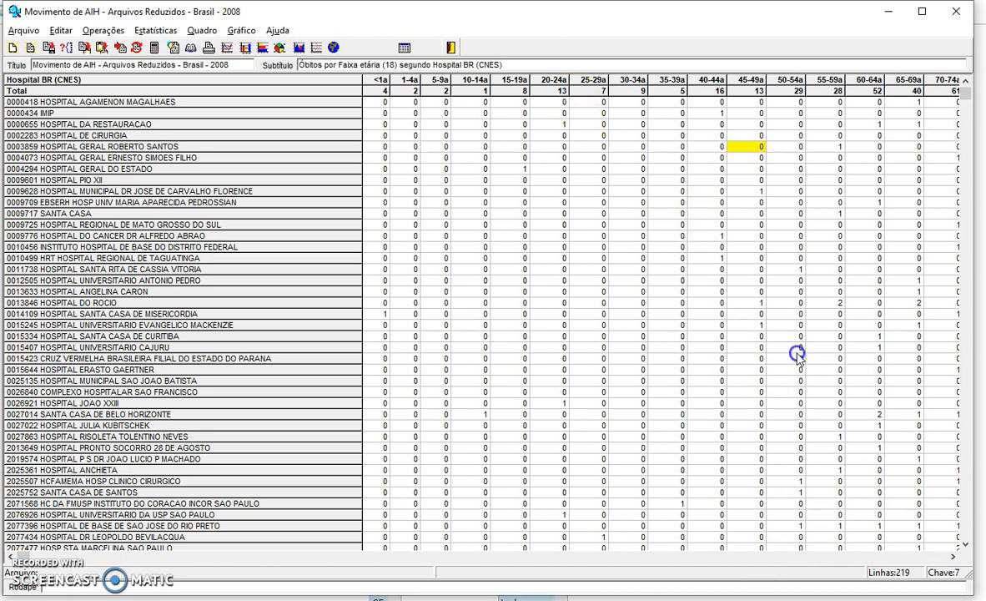
pyautogui.press('Down')
pyautogui.press('Down')
pyautogui.press('Down')
pyautogui.press('Down')
pyautogui.press('Up')
pyautogui.press('Up')
pyautogui.press('Up')
pyautogui.press('Up')
pyautogui.press('Up')
pyautogui.press('Up')
pyautogui.press('Up')
pyautogui.press('Up')
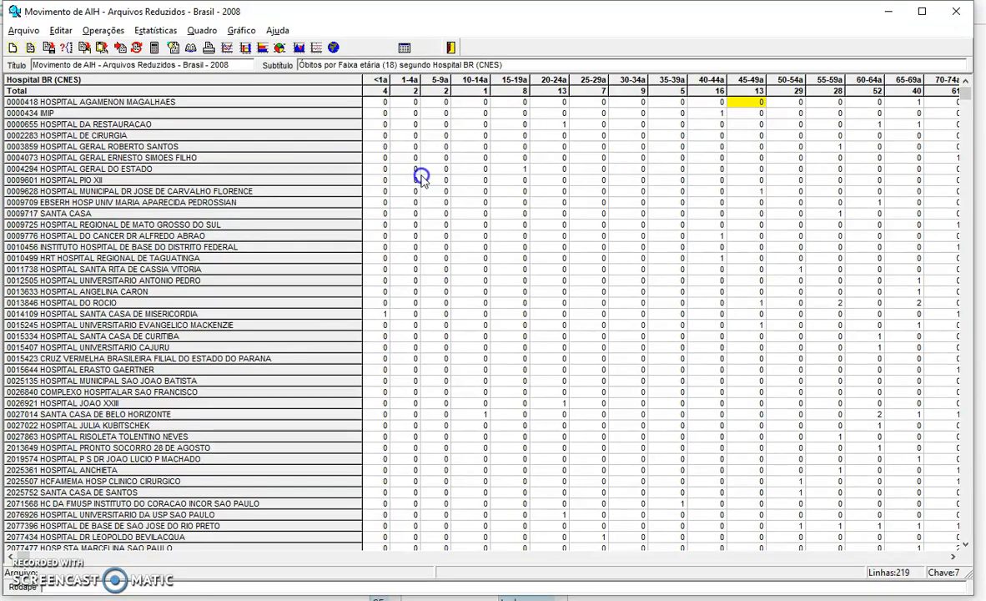
# Step: Open the deaths-by-age-group table in Excel and move the workbook window so more age columns fit on screen
pyautogui.click(240, 61)
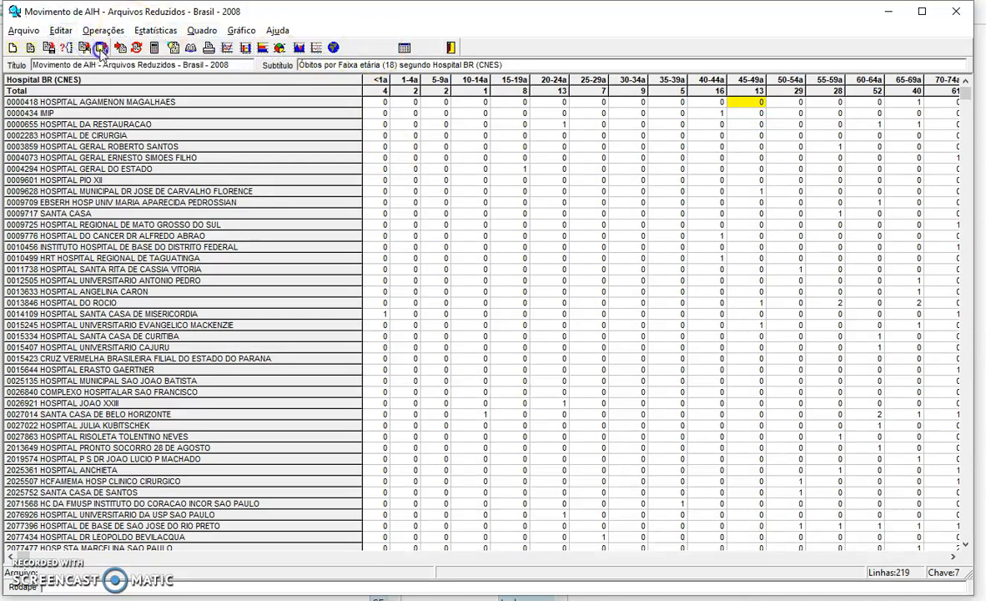
pyautogui.click(189, 49)
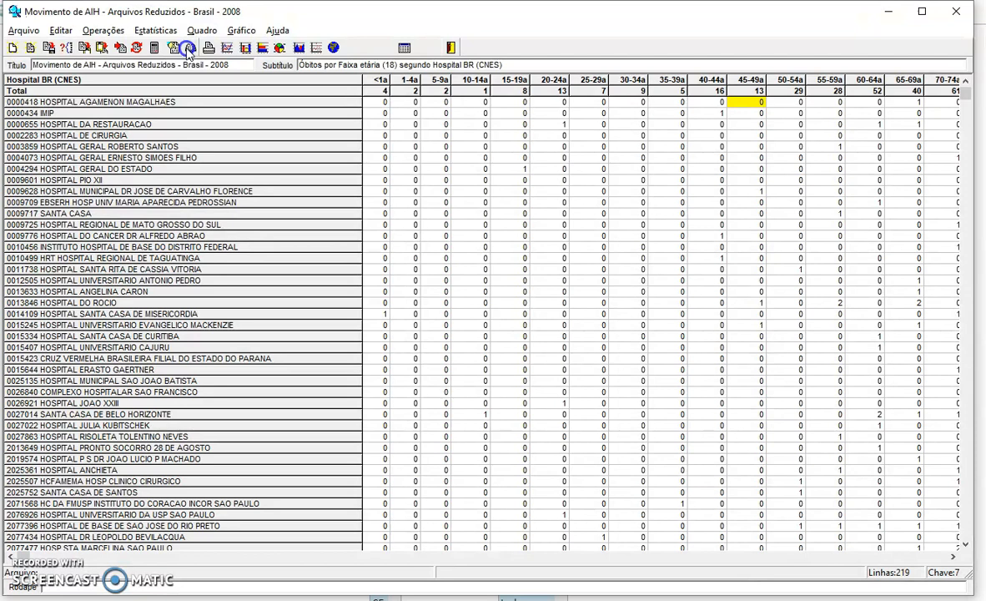
pyautogui.click(404, 48)
pyautogui.click(404, 47)
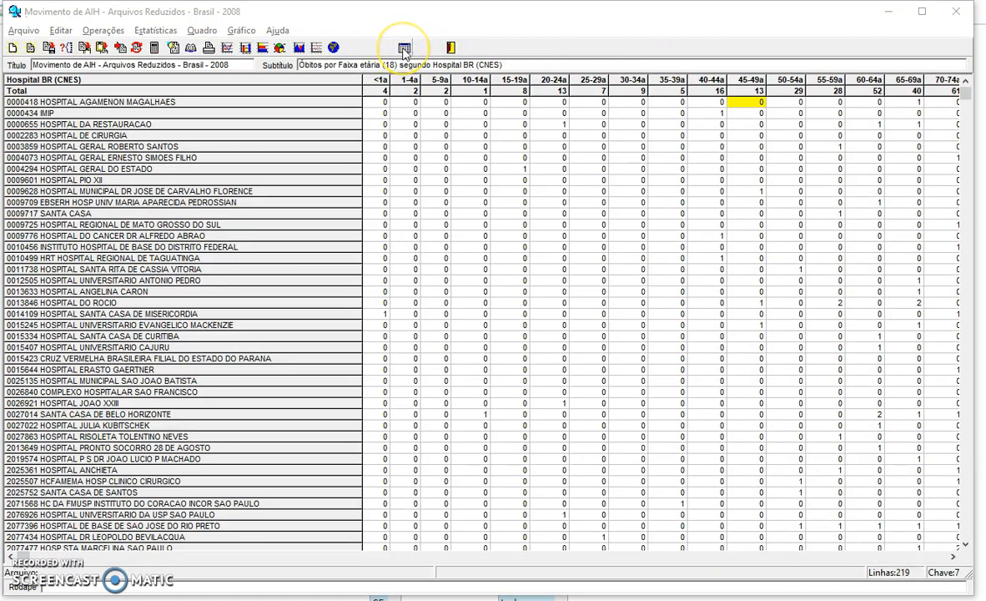
pyautogui.click(405, 51)
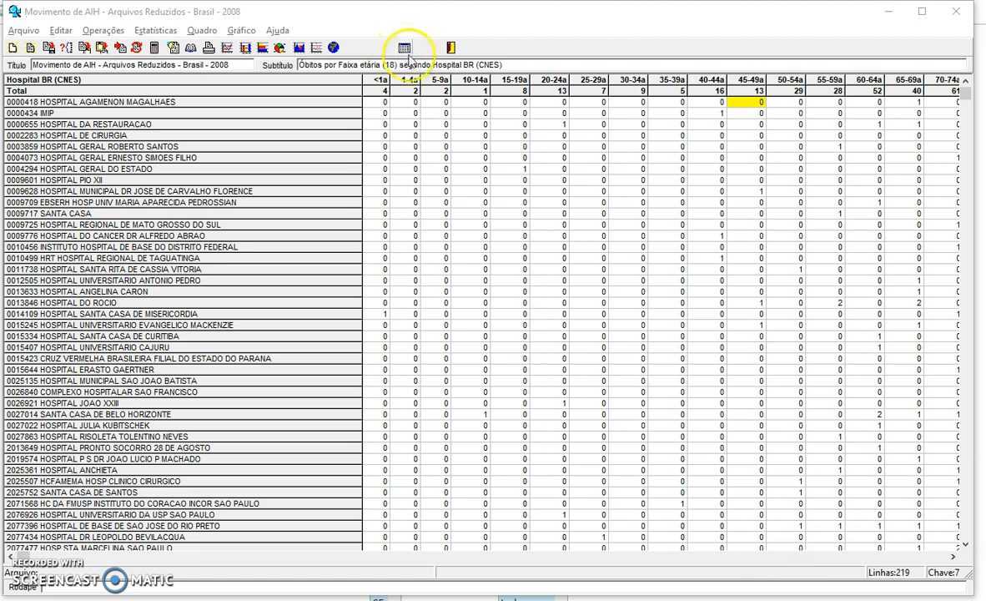
pyautogui.click(406, 47)
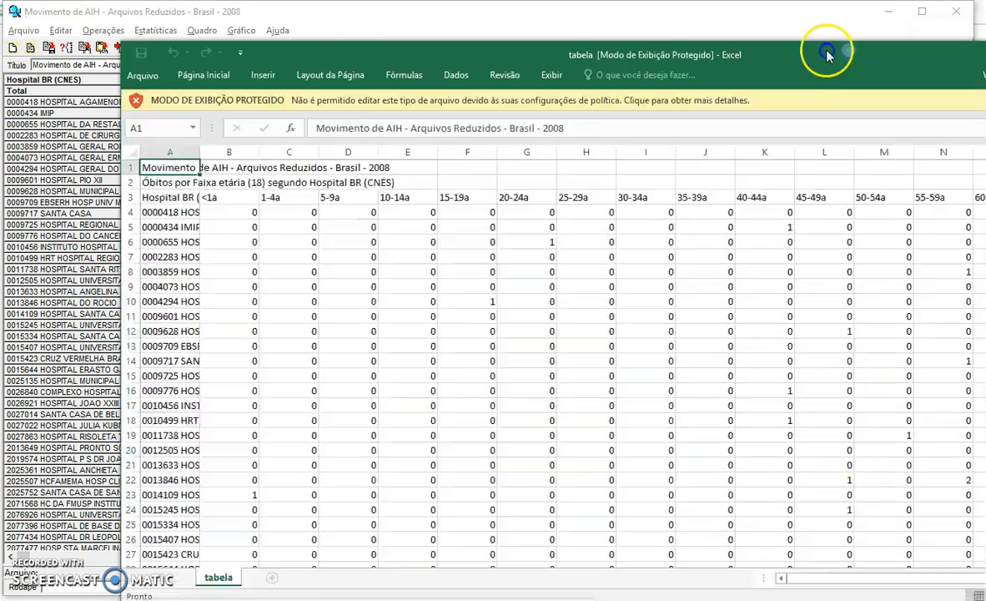
pyautogui.moveTo(826, 52); pyautogui.dragTo(713, 26)
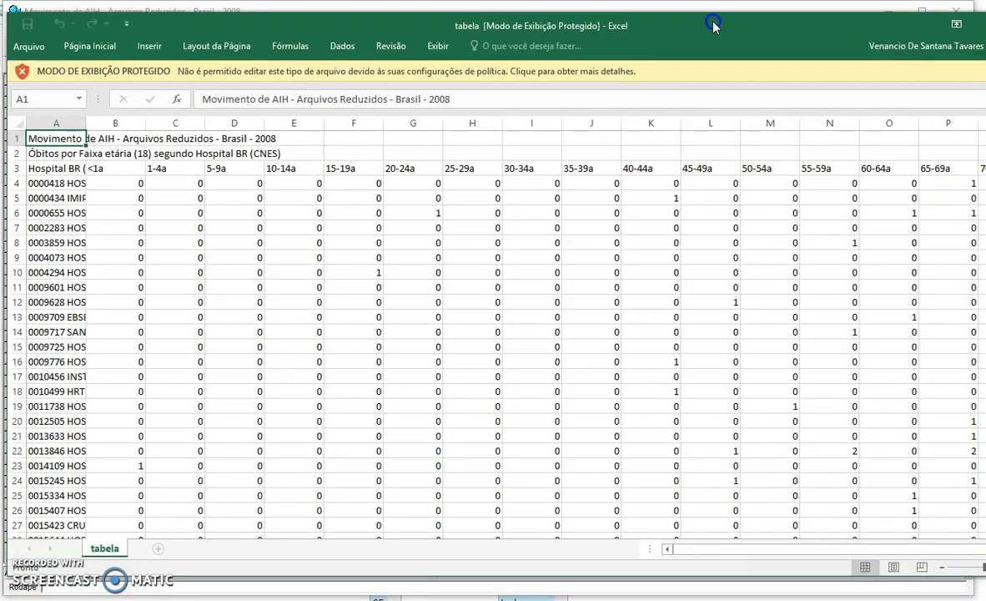
# Step: Examine the hospital rows of the tabela worksheet, and close the workbook to return to TabWin
pyautogui.scroll(-6, 432, 356)
pyautogui.scroll(6, 432, 356)
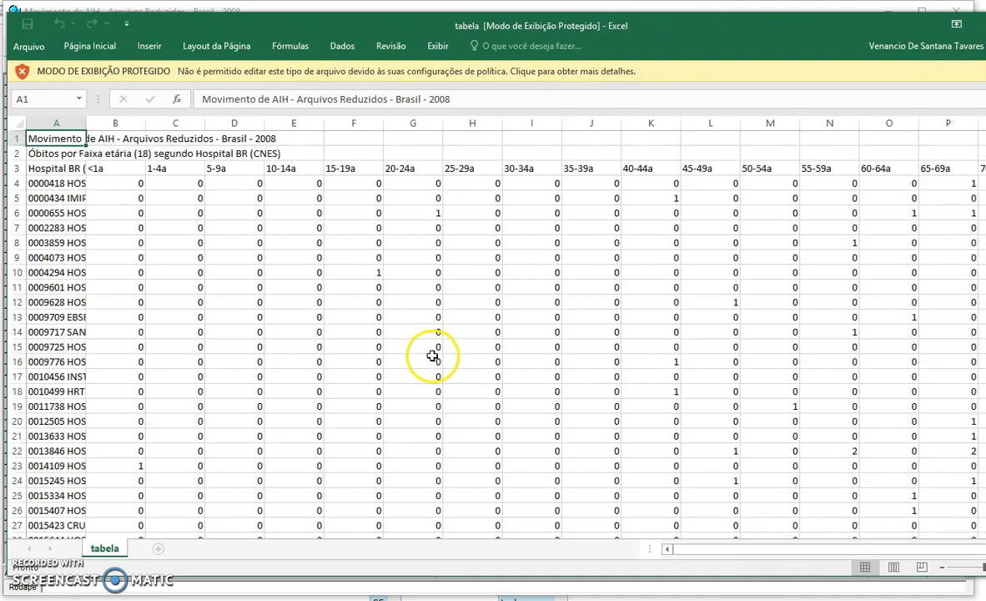
pyautogui.scroll(-2, 190, 236)
pyautogui.scroll(-5, 190, 236)
pyautogui.scroll(6, 187, 231)
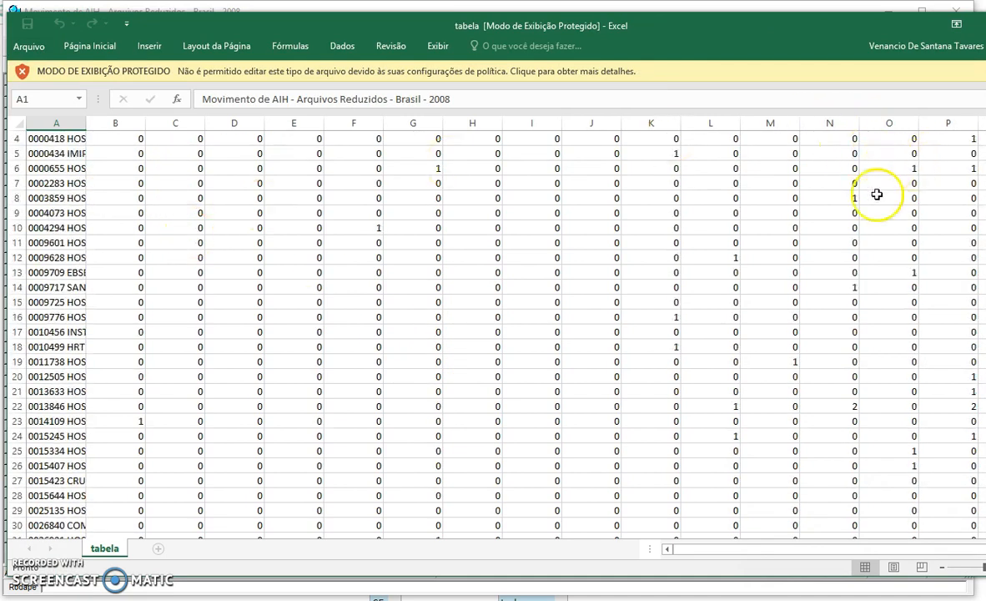
pyautogui.scroll(-7, 557, 270)
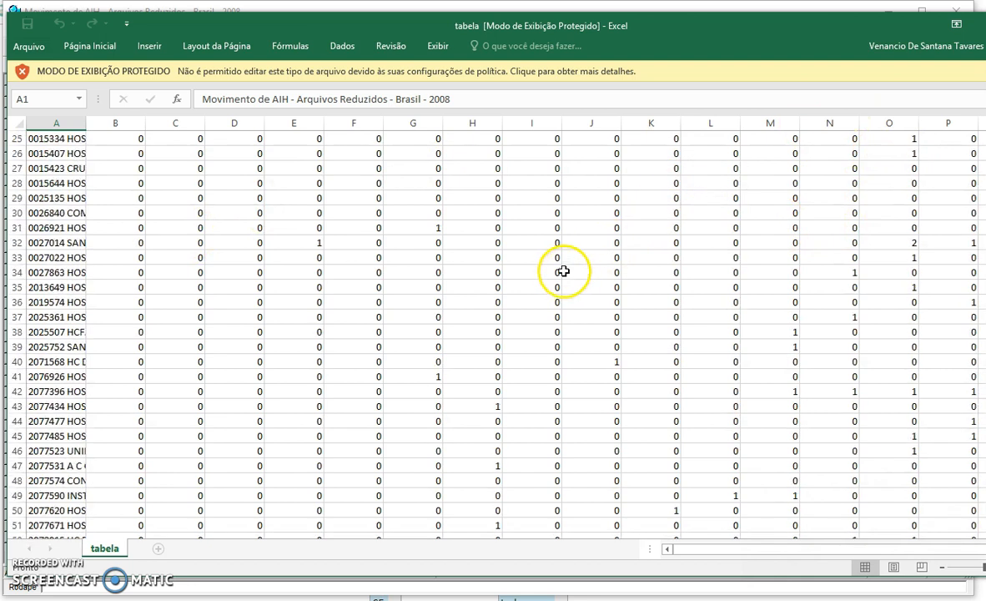
pyautogui.click(985, 24)
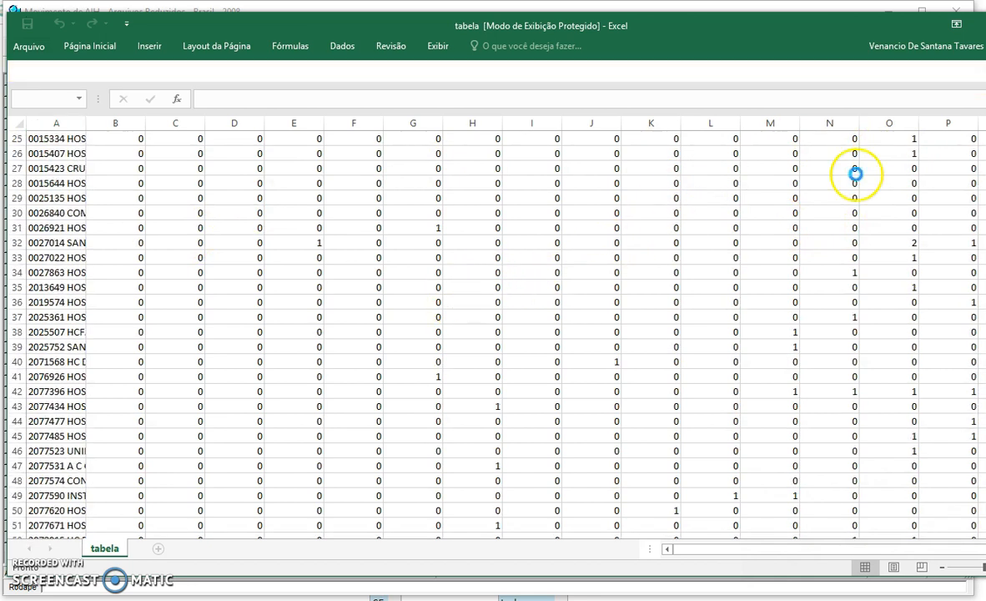
pyautogui.press('Up')
pyautogui.press('Up')
pyautogui.press('Up')
pyautogui.press('Up')
pyautogui.press('Up')
pyautogui.press('Up')
pyautogui.press('Up')
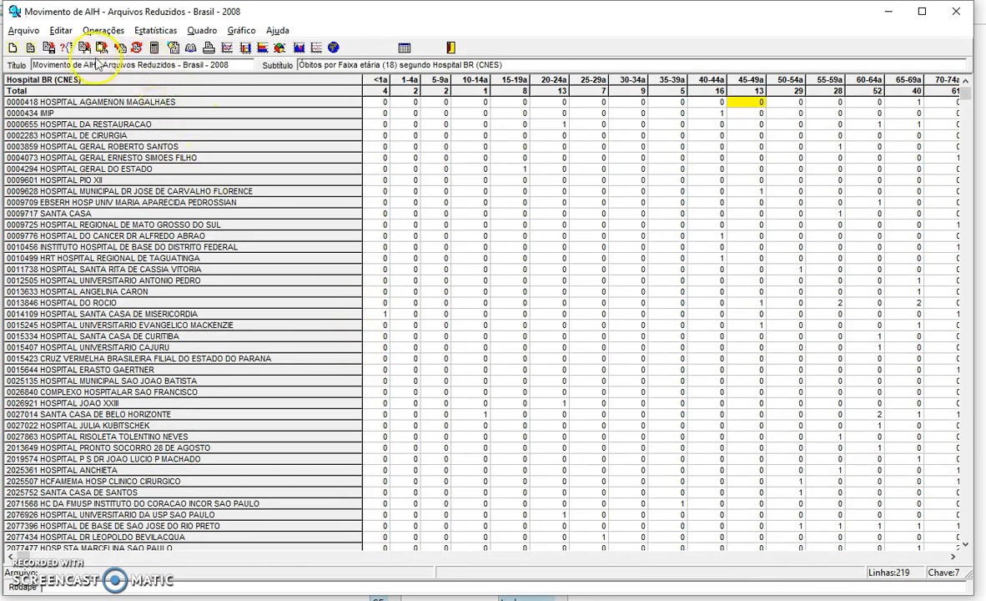
# Step: Reopen RD2008.DEF without saving the current table, set the columns to Idade detalhada, and run the tabulation
pyautogui.click(66, 48)
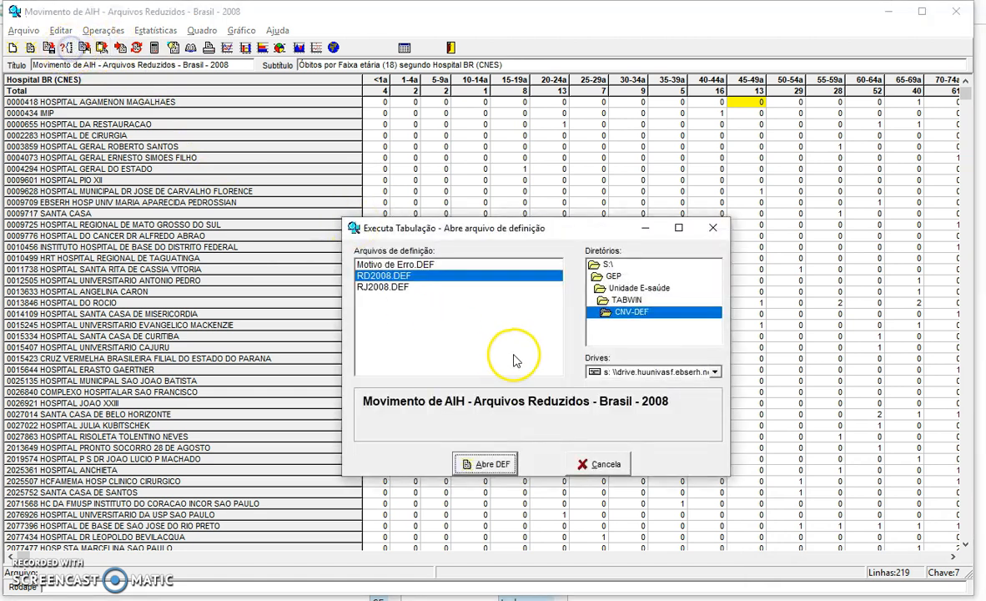
pyautogui.click(501, 467)
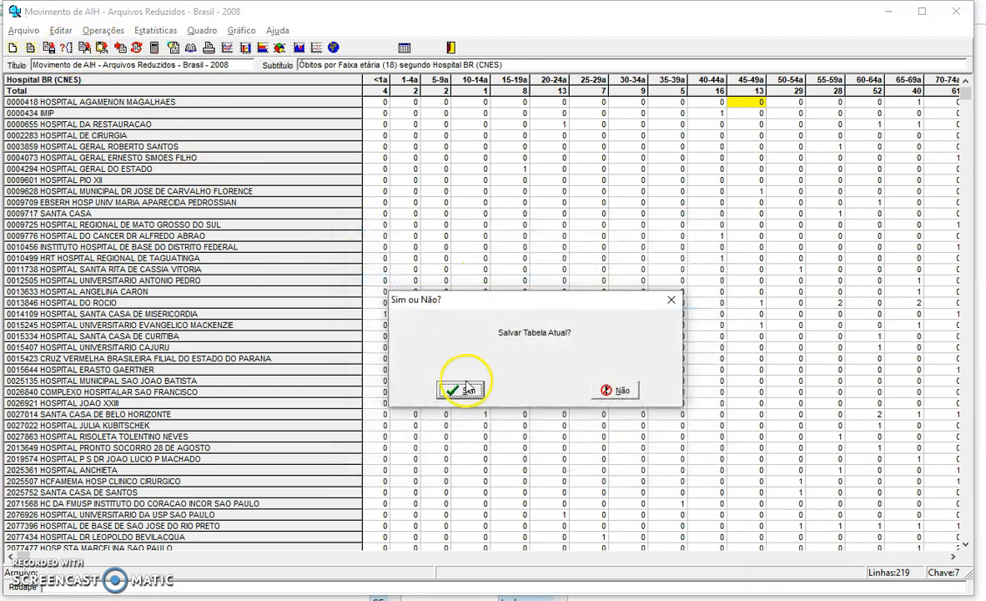
pyautogui.click(620, 391)
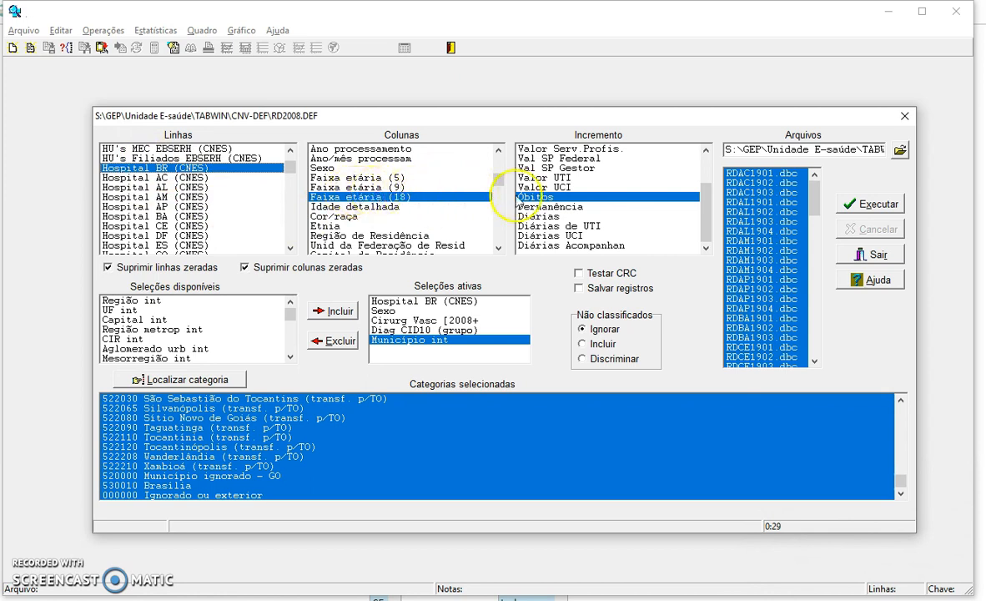
pyautogui.click(367, 207)
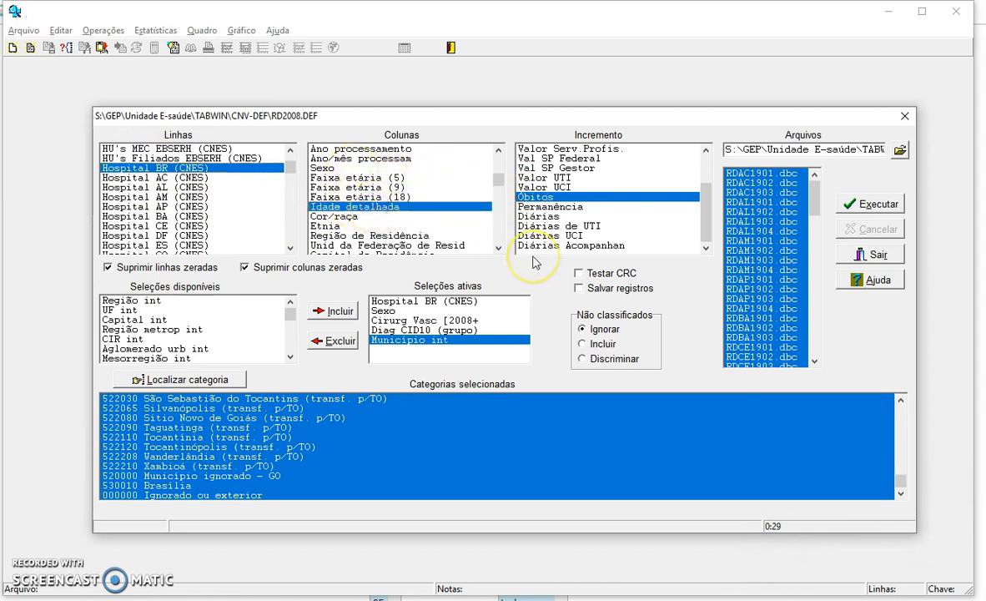
pyautogui.click(869, 203)
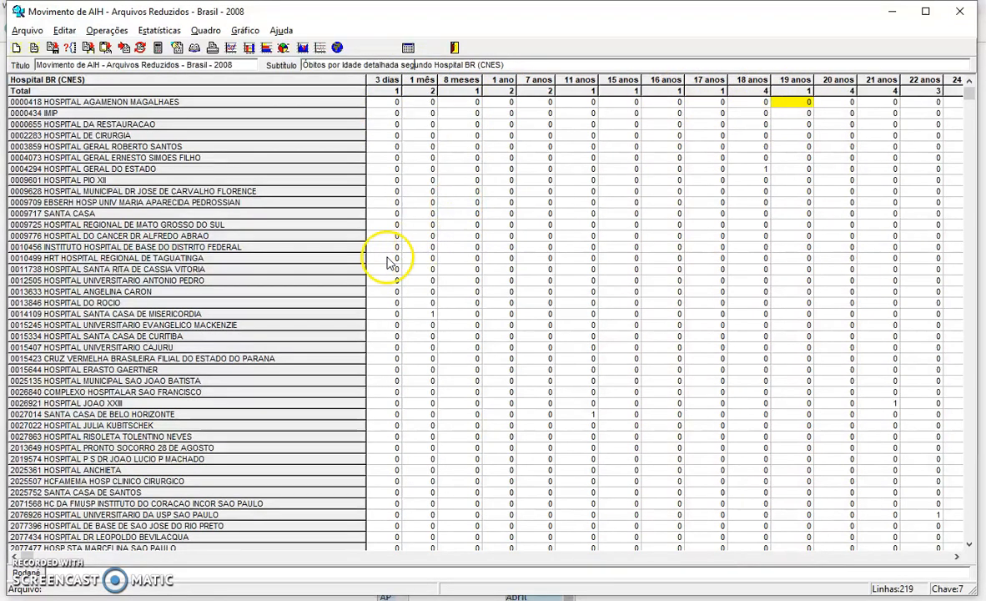
# Step: Examine the deaths per hospital across the detailed age columns of the table
pyautogui.hscroll(5, 79, 515)
pyautogui.hscroll(-5, 154, 517)
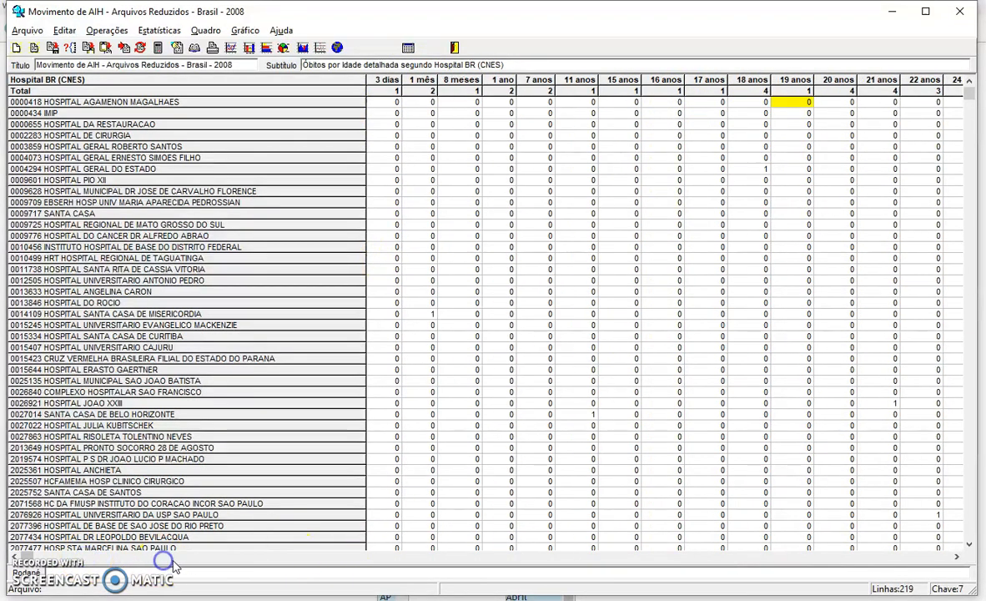
pyautogui.click(140, 55)
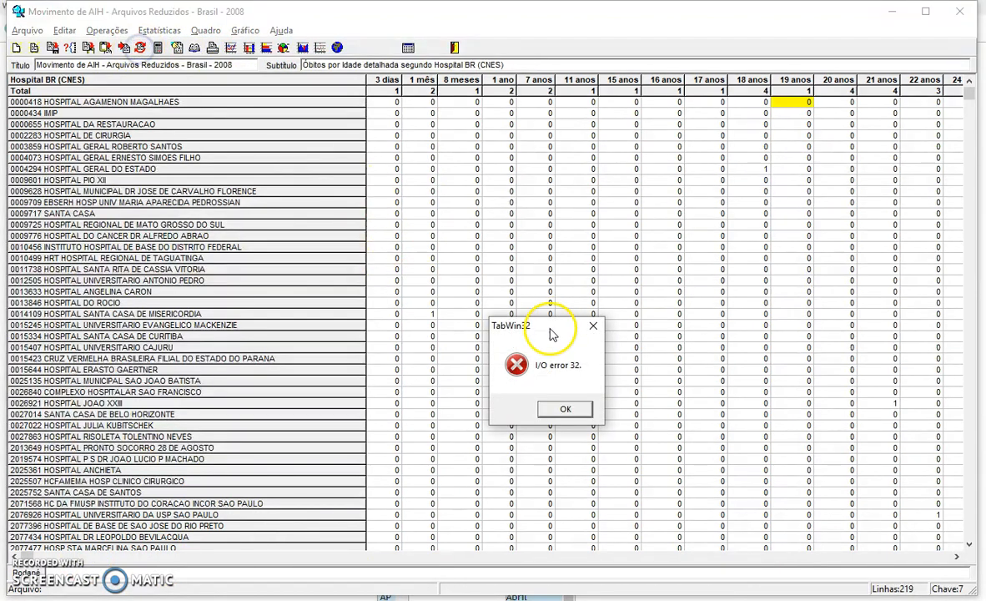
pyautogui.click(570, 407)
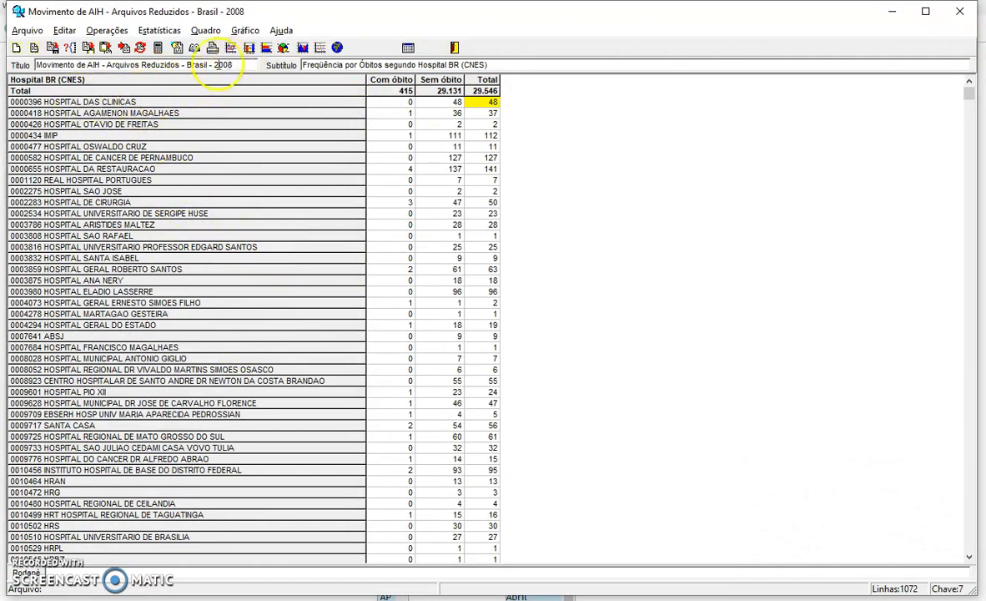
# Step: Plot the Com óbito column of the hospital table as a 3D bar chart, and enlarge and reposition the chart window
pyautogui.moveTo(380, 65); pyautogui.dragTo(317, 65)
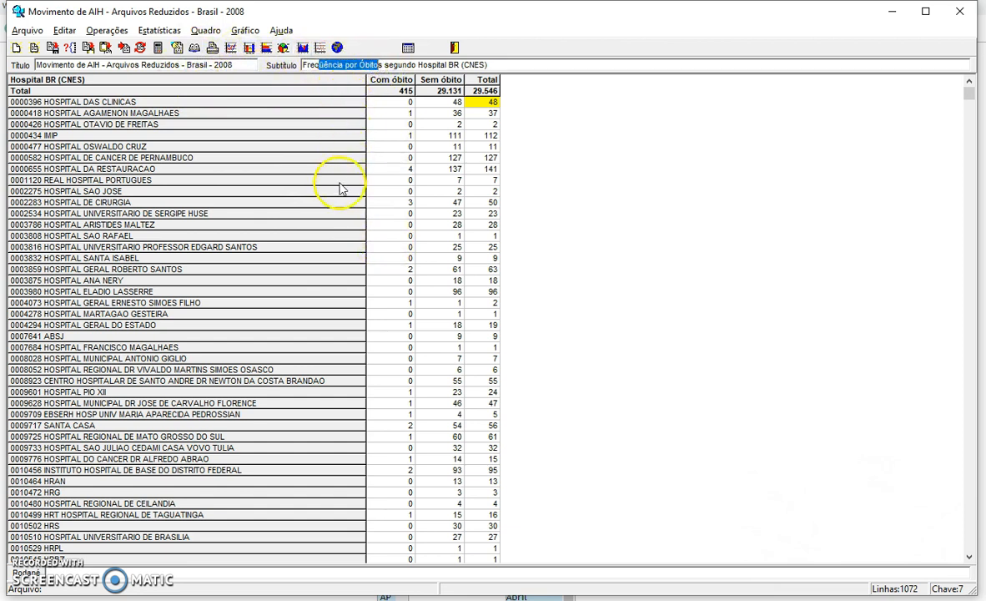
pyautogui.click(251, 49)
pyautogui.click(504, 321)
pyautogui.click(504, 448)
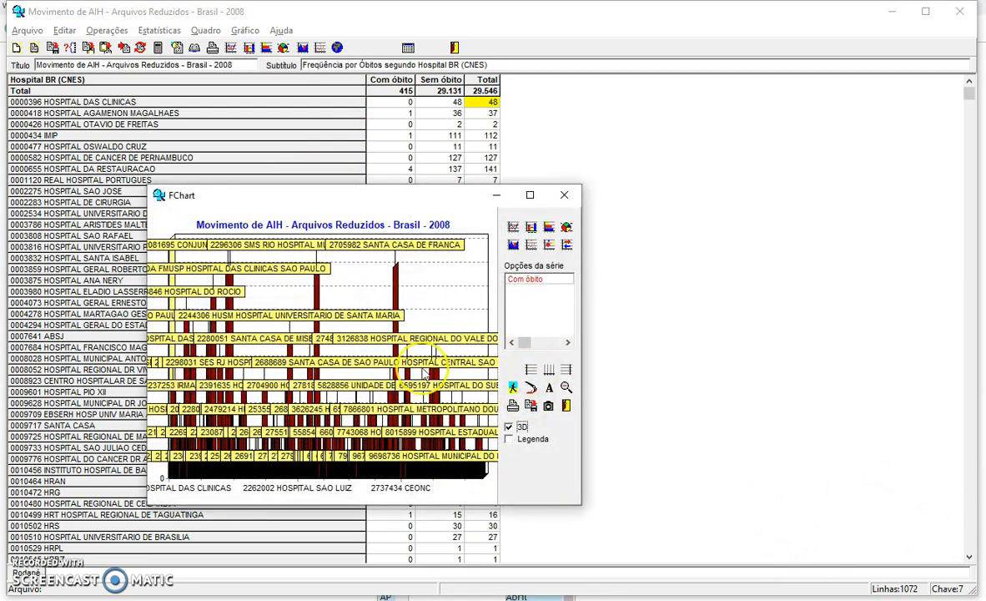
pyautogui.moveTo(582, 414); pyautogui.dragTo(838, 398)
pyautogui.moveTo(563, 201); pyautogui.dragTo(480, 152)
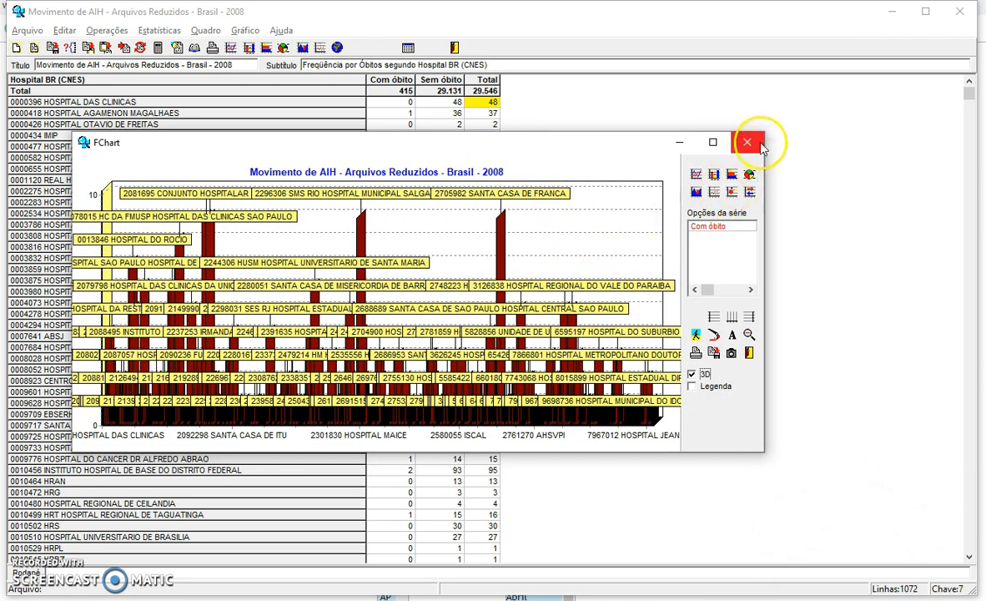
pyautogui.click(714, 175)
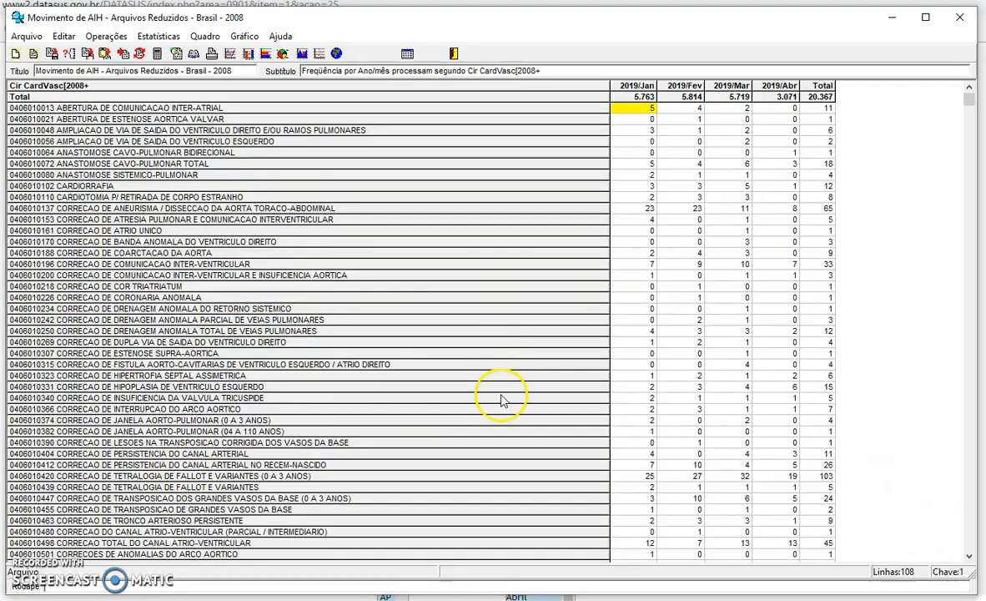
# Step: Sort the cardiovascular surgery table by 2019/Jan in descending order and examine the most frequent procedures
pyautogui.click(637, 86)
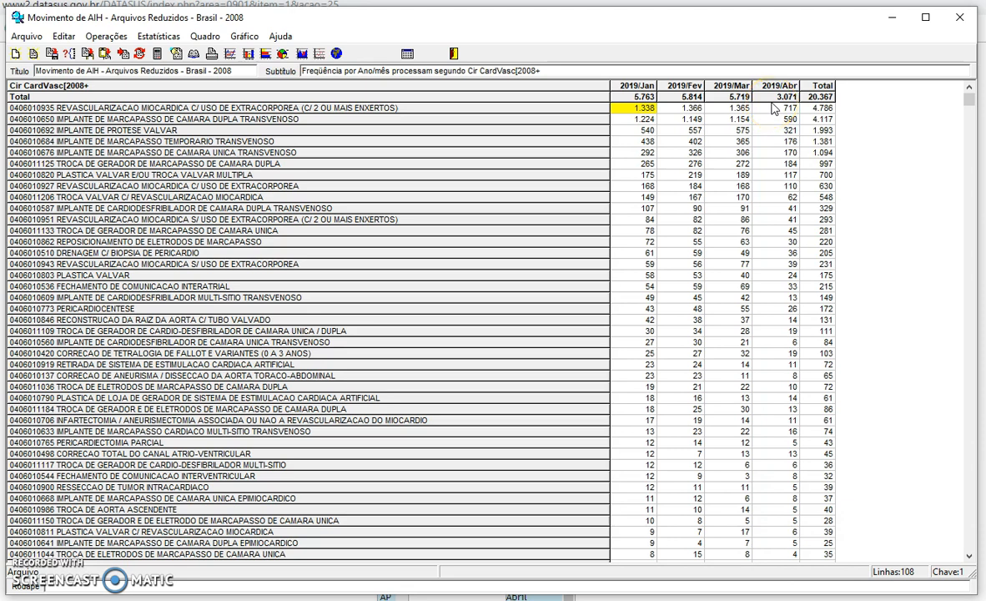
pyautogui.press('Down')
pyautogui.press('Up')
pyautogui.press('Up')
pyautogui.press('Down')
pyautogui.press('Down')
pyautogui.press('Down')
pyautogui.press('Down')
pyautogui.press('Down')
pyautogui.press('Down')
pyautogui.press('Down')
pyautogui.press('Down')
pyautogui.press('Down')
pyautogui.press('Down')
pyautogui.press('Down')
pyautogui.press('Down')
pyautogui.press('Up')
pyautogui.press('Up')
pyautogui.press('Up')
pyautogui.press('Up')
pyautogui.press('Up')
pyautogui.press('Up')
pyautogui.press('Up')
pyautogui.press('Up')
pyautogui.press('Up')
pyautogui.press('Up')
pyautogui.press('Up')
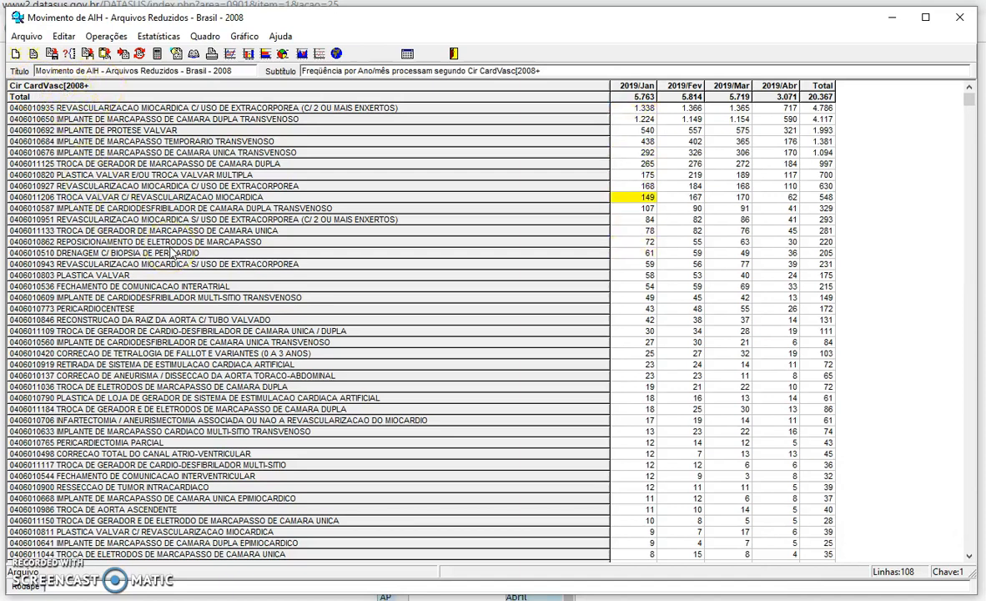
# Step: Toggle the 2019/Jan sorting between ascending and descending, ending in descending order
pyautogui.click(637, 86)
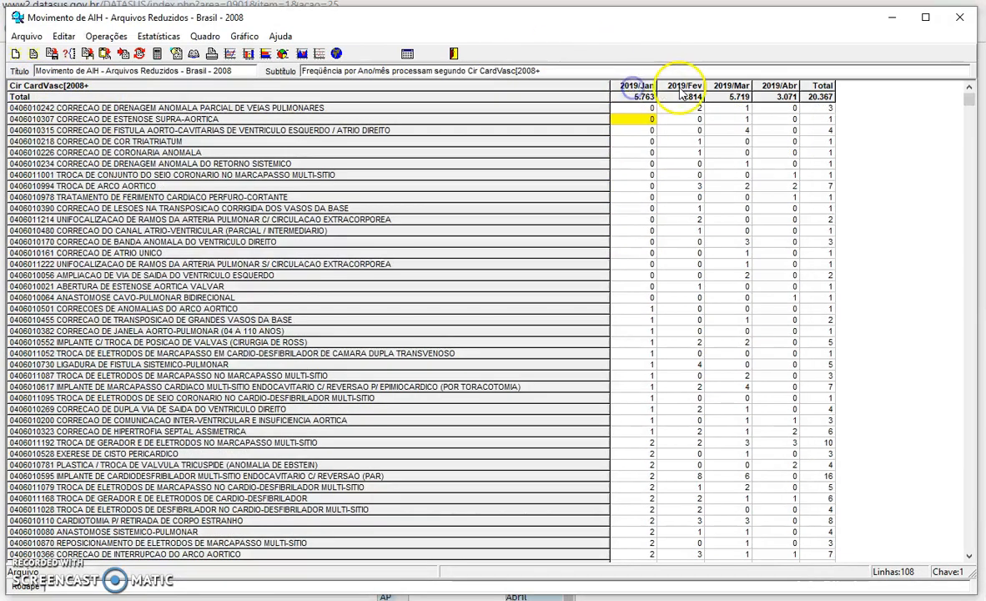
pyautogui.click(637, 86)
pyautogui.click(634, 87)
pyautogui.click(633, 86)
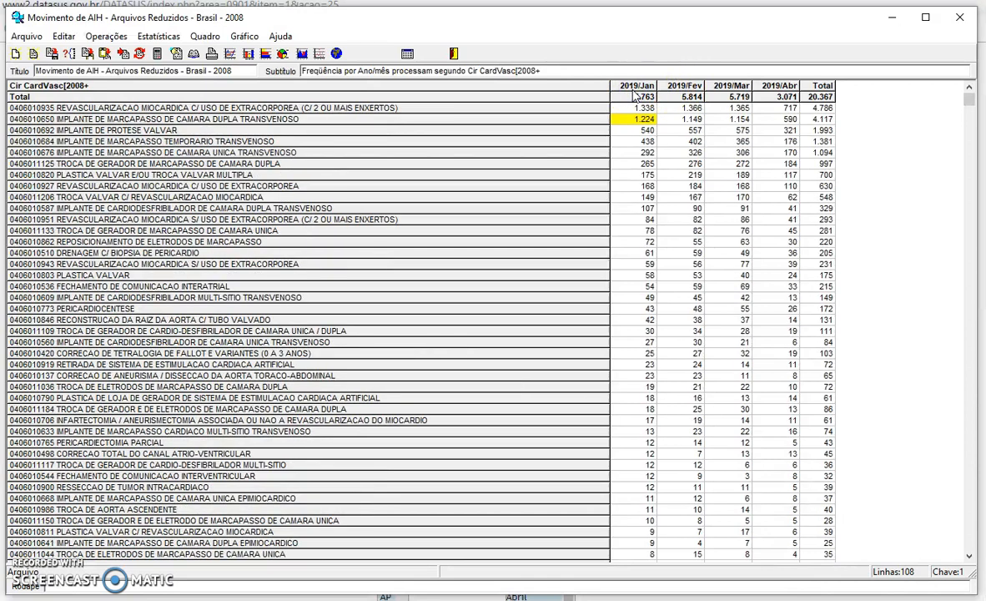
pyautogui.click(634, 88)
pyautogui.click(633, 88)
pyautogui.click(634, 89)
pyautogui.click(634, 88)
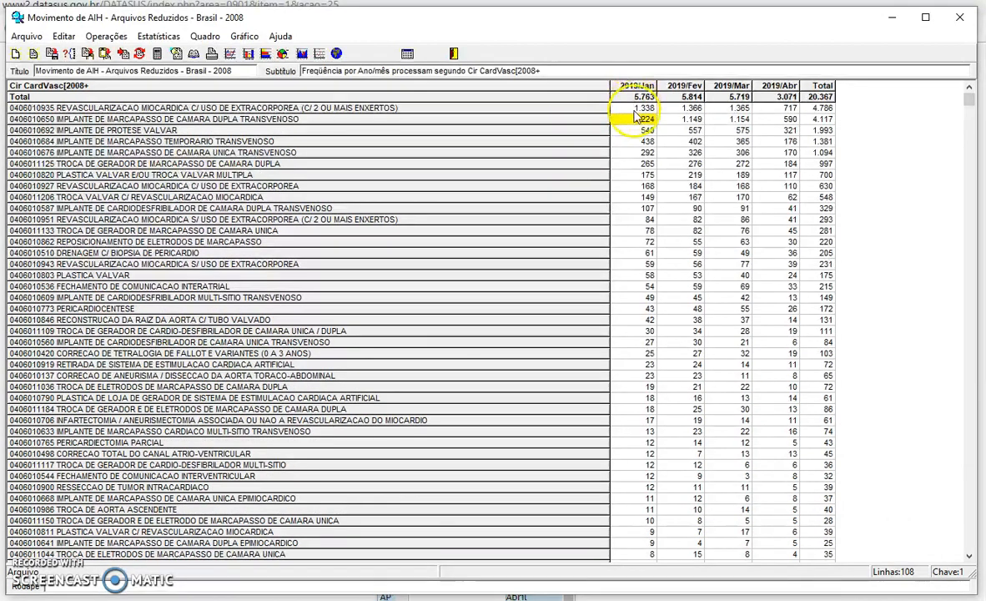
# Step: Examine the 2019/Jan counts down the highest-ranked procedures, and return to the first row
pyautogui.press('Down')
pyautogui.press('Down')
pyautogui.press('Down')
pyautogui.press('Down')
pyautogui.press('Down')
pyautogui.press('Down')
pyautogui.press('Down')
pyautogui.press('Down')
pyautogui.press('Down')
pyautogui.press('Down')
pyautogui.press('Down')
pyautogui.press('Down')
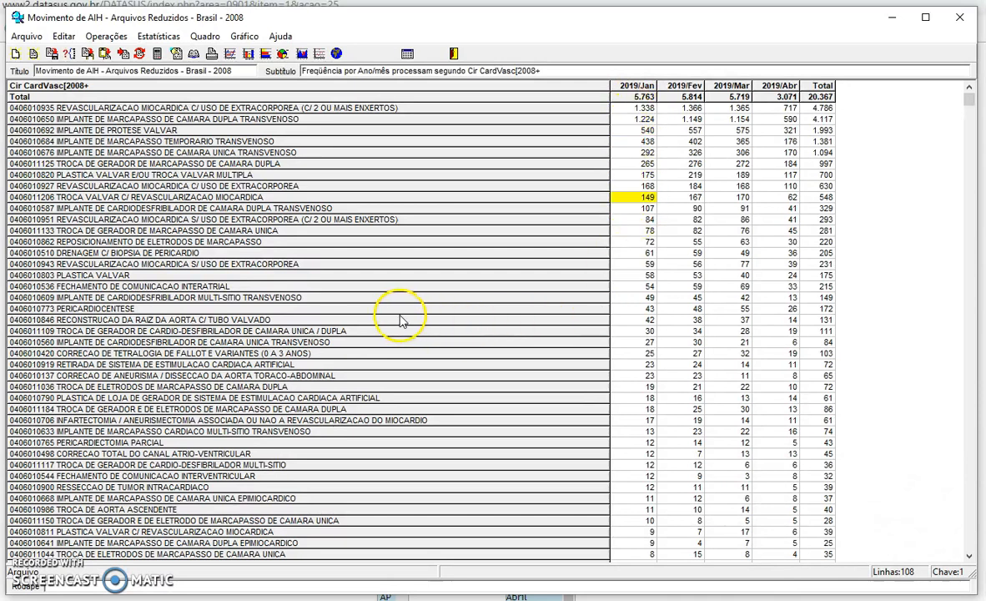
pyautogui.press('Up')
pyautogui.press('Up')
pyautogui.press('Up')
pyautogui.press('Up')
pyautogui.press('Up')
pyautogui.press('Up')
pyautogui.press('Up')
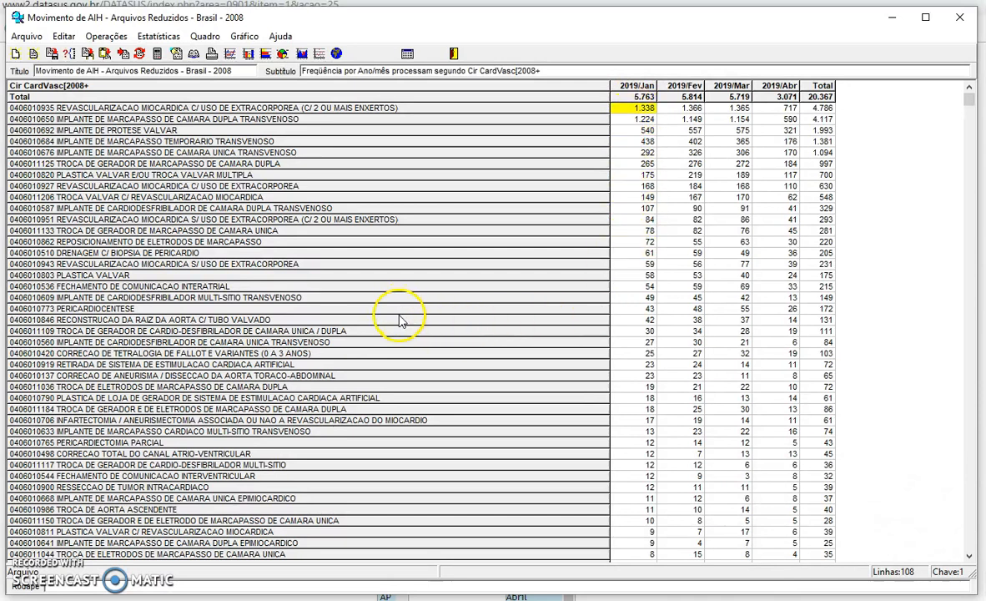
# Step: Plot the columns 2019/Jan through 2019/Abr as a line chart, and widen and reposition the chart window
pyautogui.click(229, 55)
pyautogui.click(517, 322)
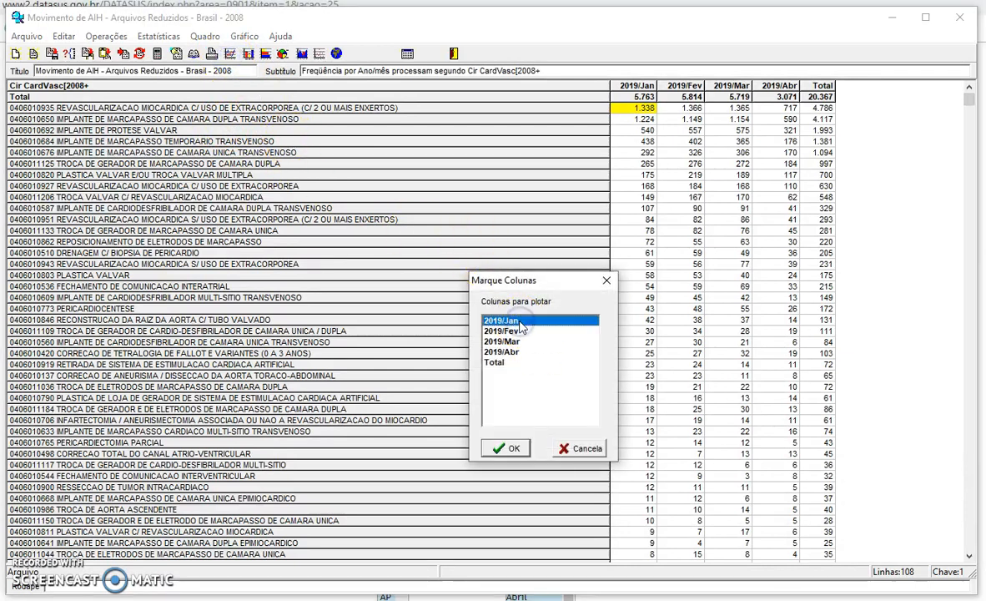
pyautogui.keyDown('shift'); pyautogui.click(513, 352); pyautogui.keyUp('shift')
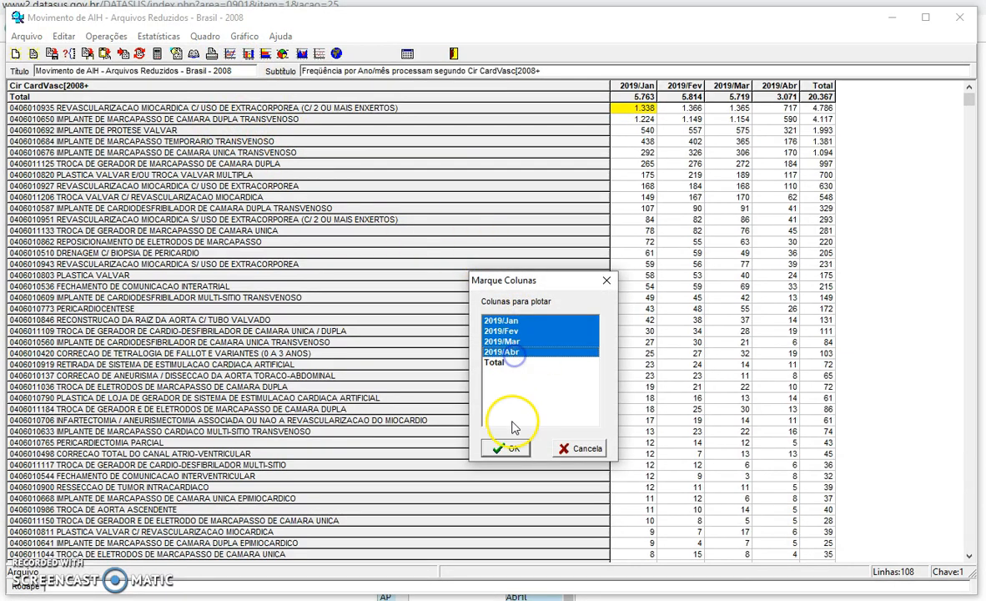
pyautogui.click(507, 448)
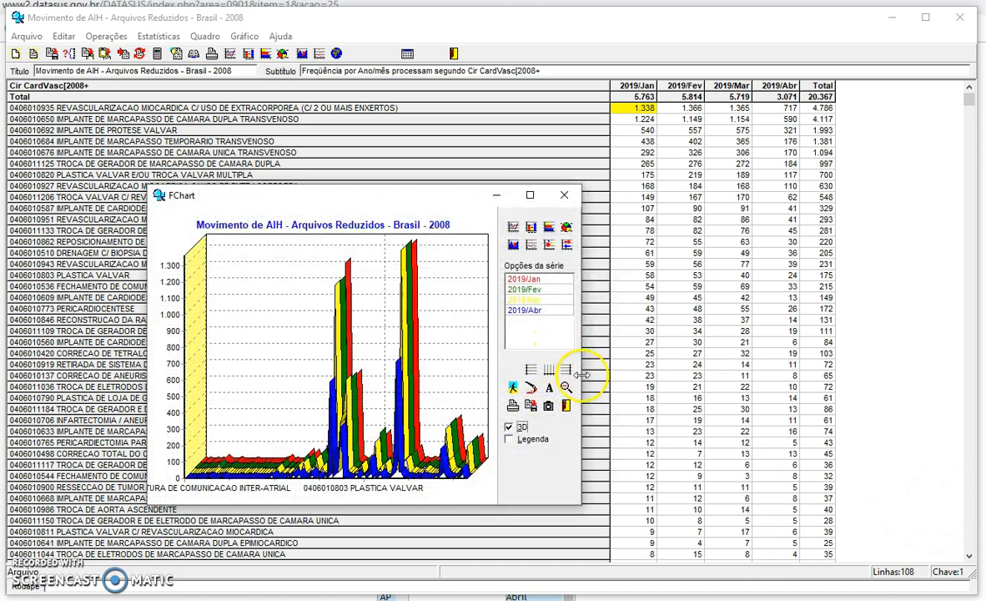
pyautogui.moveTo(581, 375); pyautogui.dragTo(852, 424)
pyautogui.moveTo(621, 205); pyautogui.dragTo(551, 102)
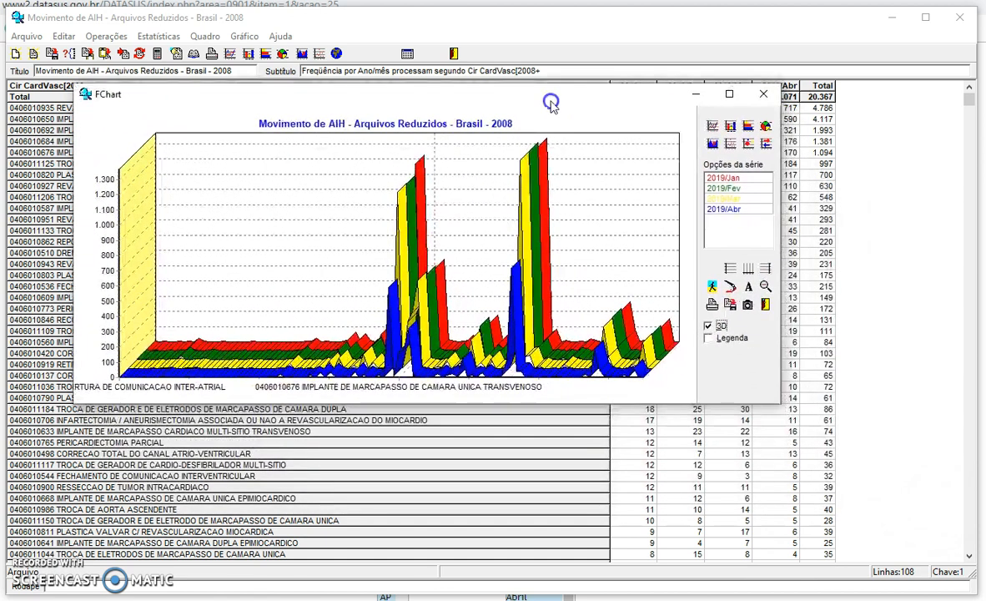
# Step: Add a vertical bar chart of the columns 2019/Jan through 2019/Mar to the existing chart
pyautogui.click(730, 127)
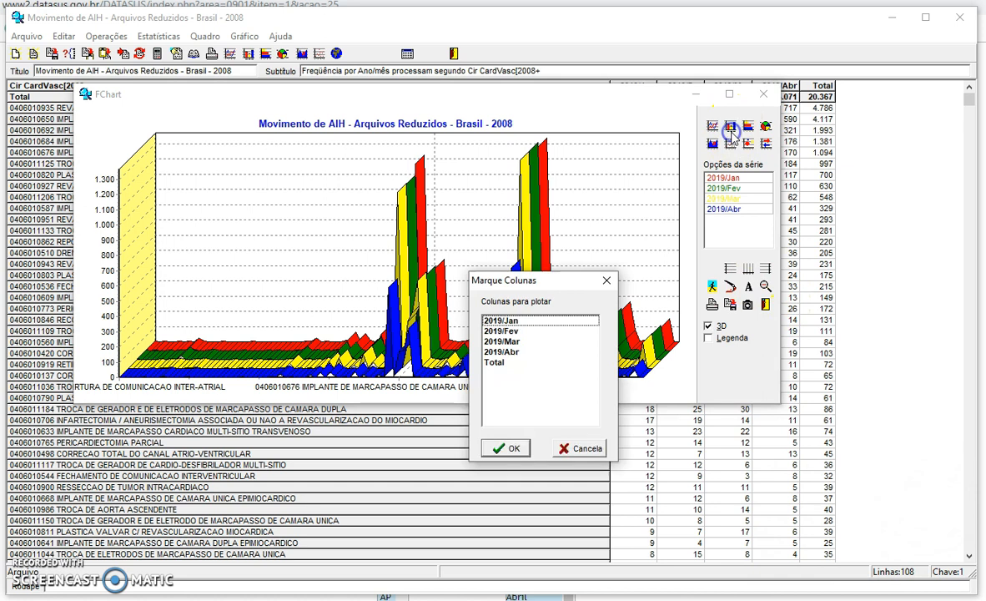
pyautogui.click(517, 321)
pyautogui.keyDown('shift'); pyautogui.click(518, 342); pyautogui.keyUp('shift')
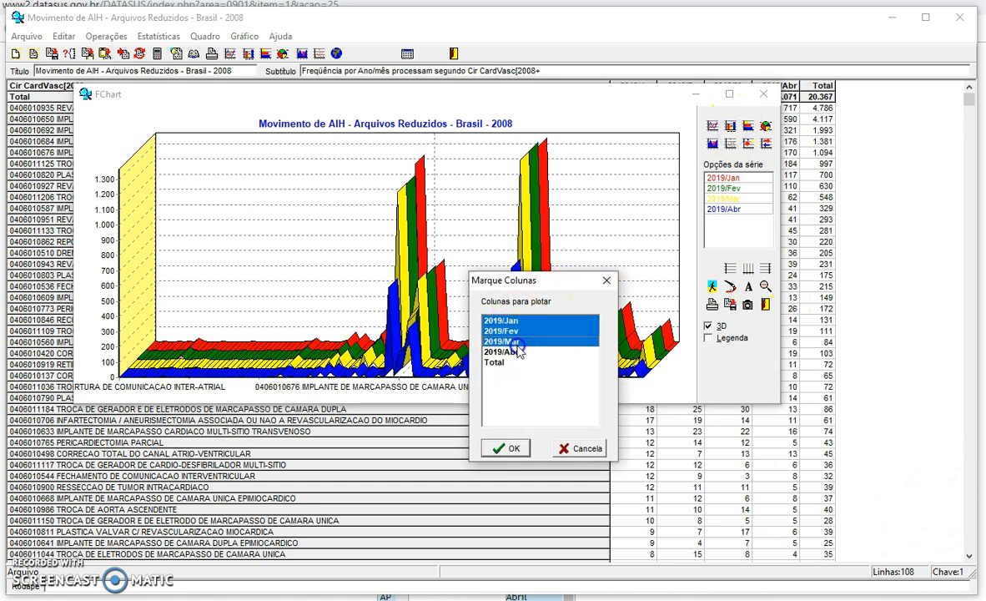
pyautogui.click(507, 448)
pyautogui.click(590, 332)
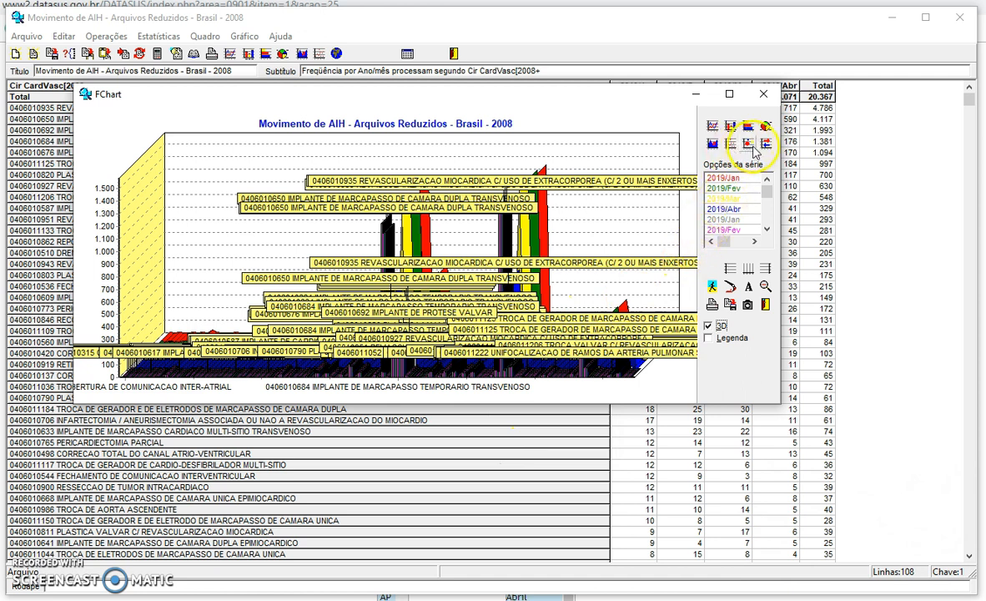
# Step: Add a chart series with 2019/Jan as the initial position and 2019/Abr as the final position, and close the chart
pyautogui.click(753, 146)
pyautogui.click(528, 321)
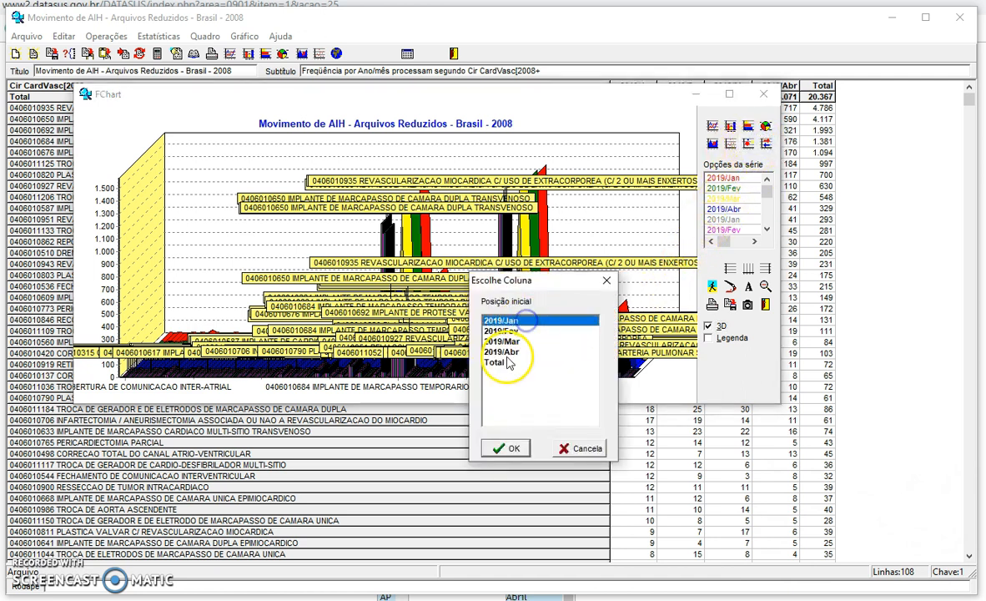
pyautogui.click(509, 351)
pyautogui.click(517, 322)
pyautogui.click(508, 449)
pyautogui.click(501, 351)
pyautogui.click(504, 449)
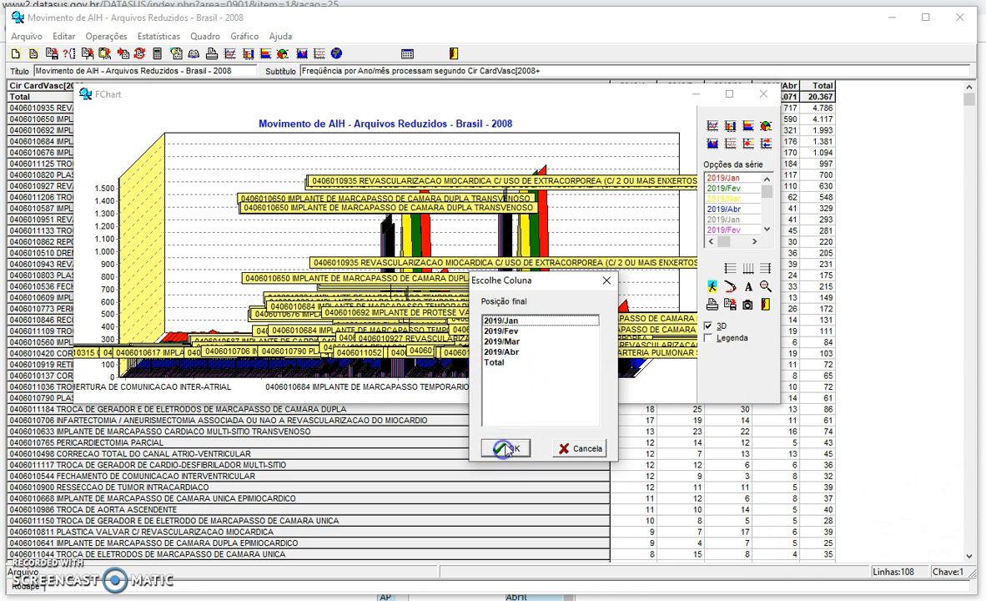
pyautogui.click(504, 352)
pyautogui.click(506, 448)
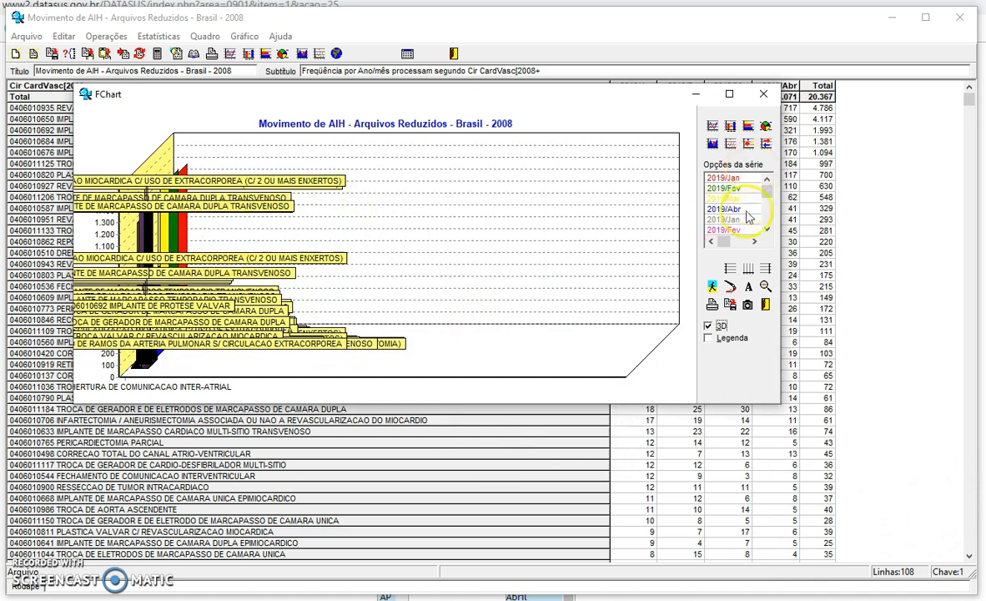
pyautogui.click(763, 94)
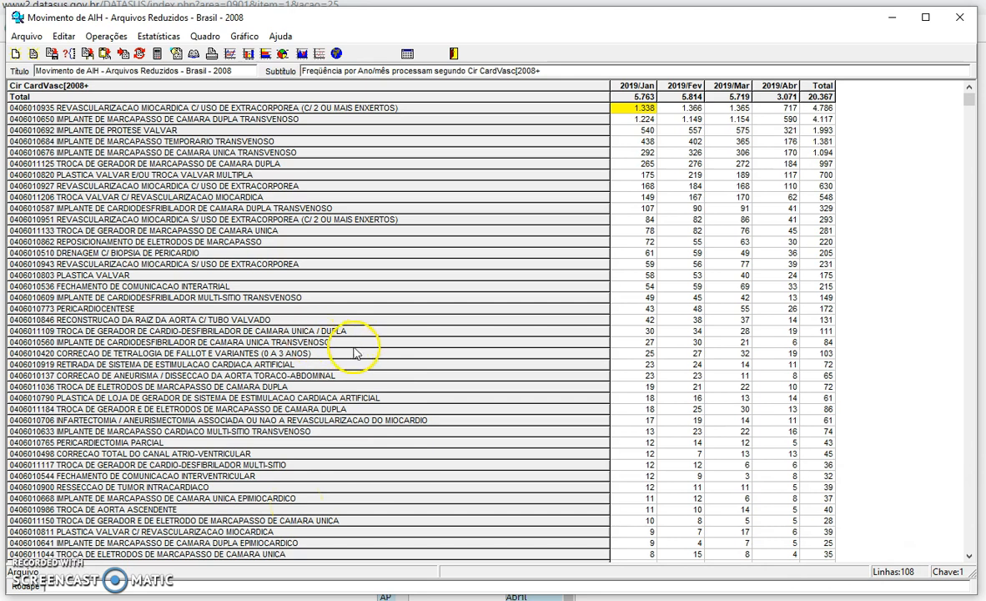
# Step: Transpose the cardiovascular surgery table, check the file formats offered for saving the current table, and leave it unsaved
pyautogui.click(71, 54)
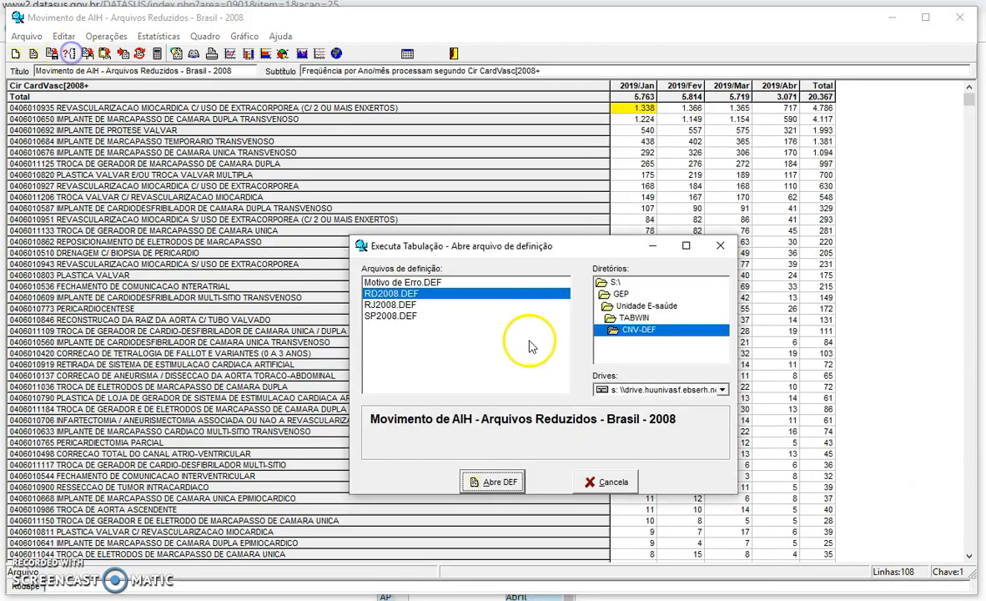
pyautogui.click(602, 481)
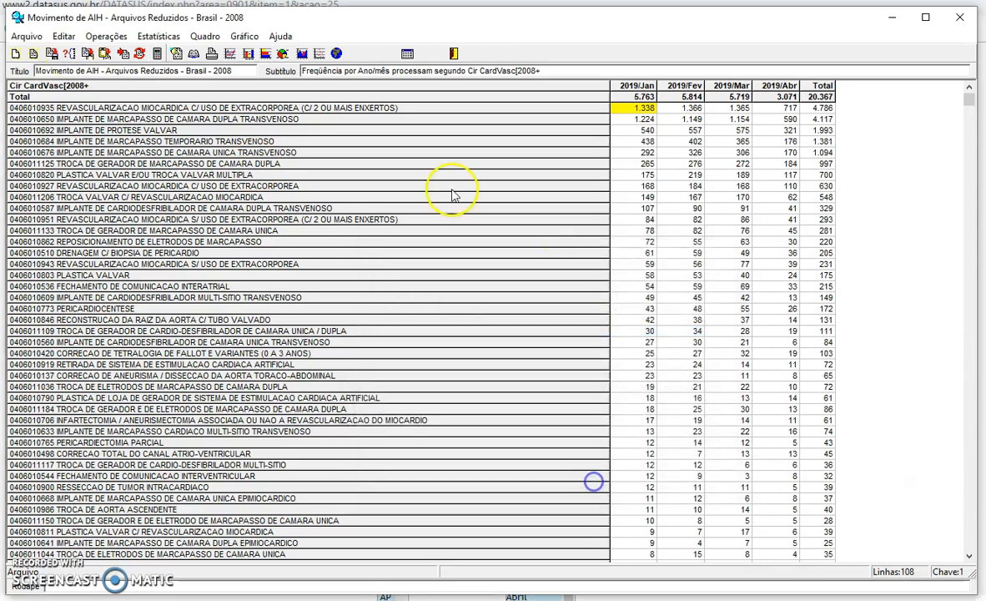
pyautogui.click(140, 55)
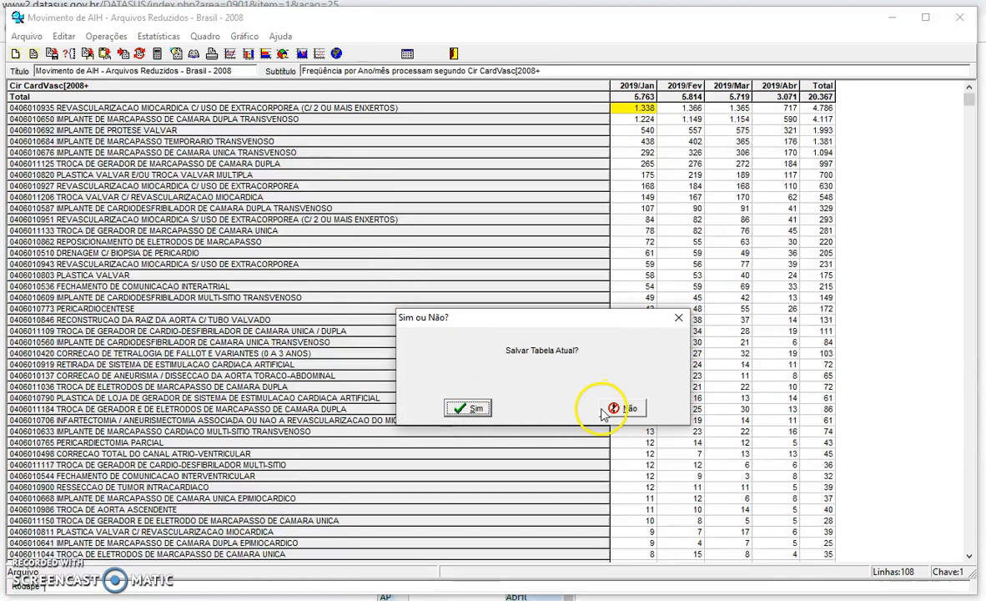
pyautogui.click(472, 409)
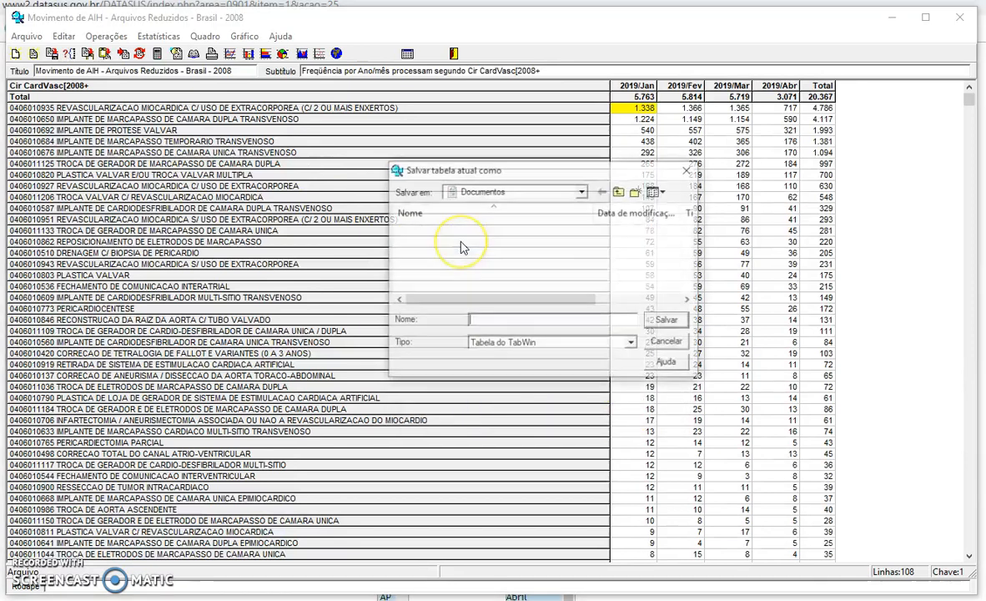
pyautogui.click(632, 343)
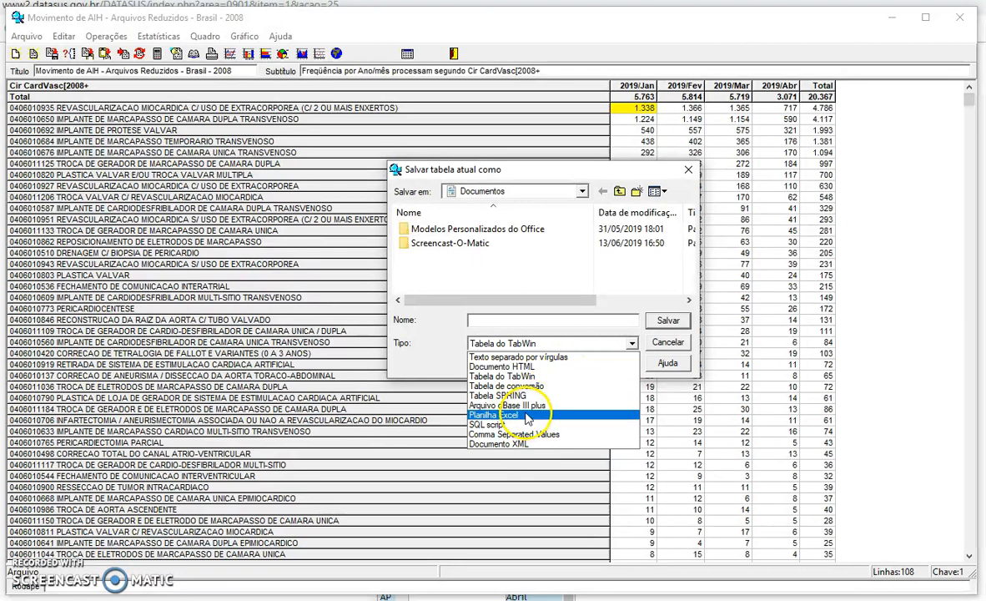
pyautogui.click(660, 361)
pyautogui.click(671, 344)
pyautogui.click(688, 171)
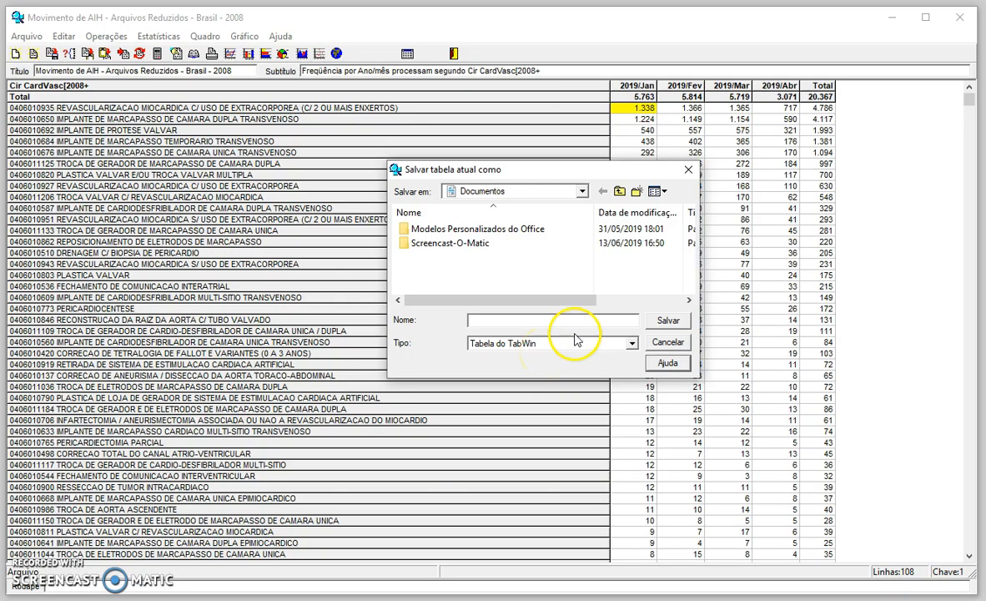
pyautogui.click(671, 342)
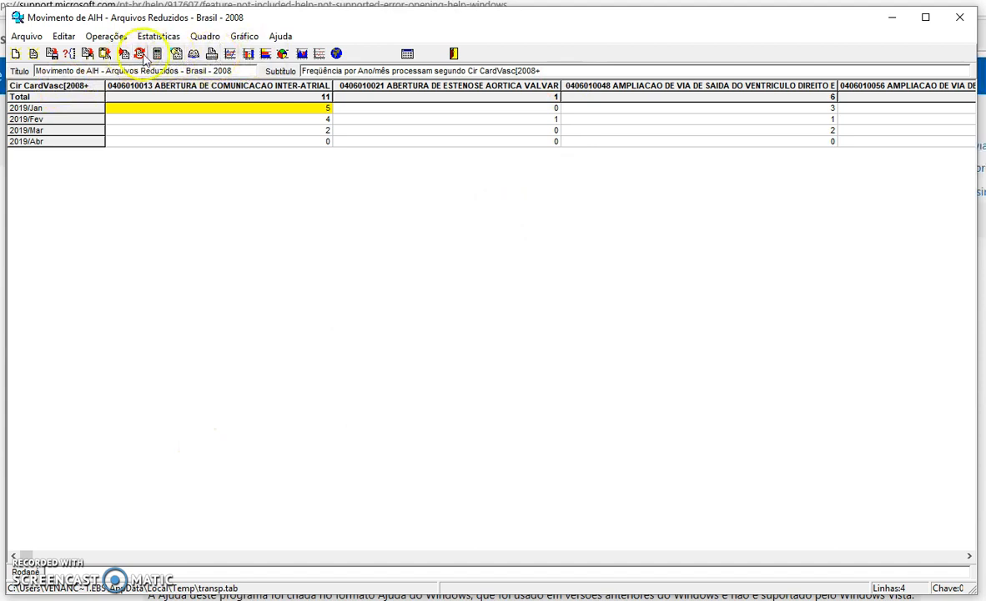
# Step: Transpose the table again to put the procedures back in rows, without saving the current table
pyautogui.click(139, 54)
pyautogui.click(624, 409)
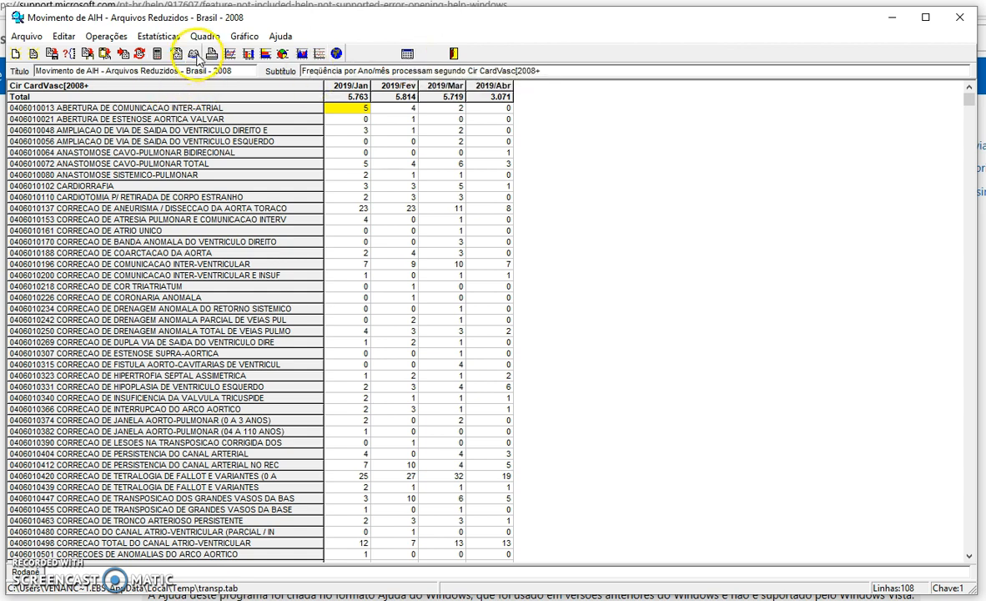
# Step: Open the editor for DEF or CNV files and switch it to the S: network drive
pyautogui.click(148, 38)
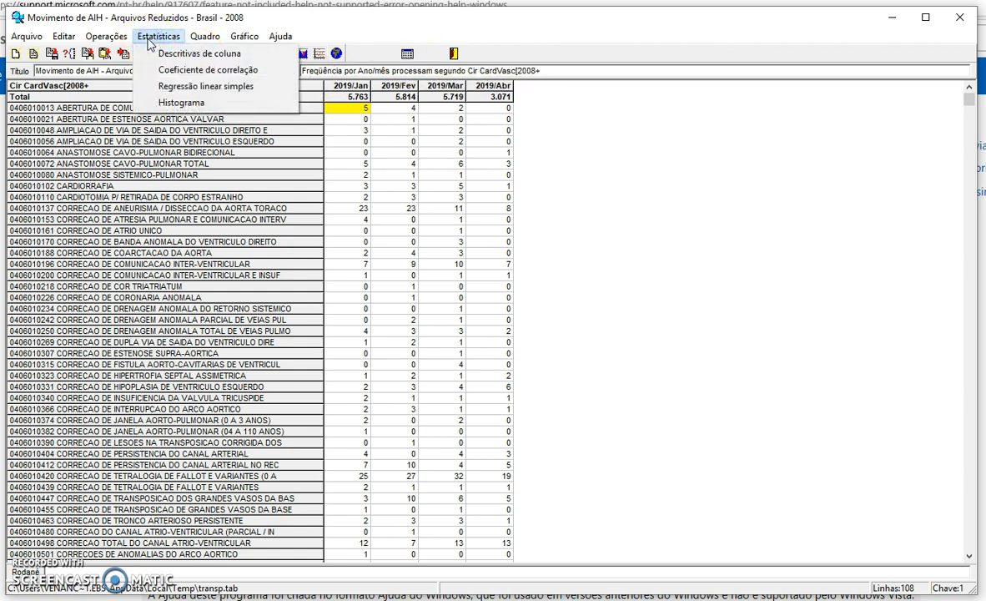
pyautogui.click(111, 38)
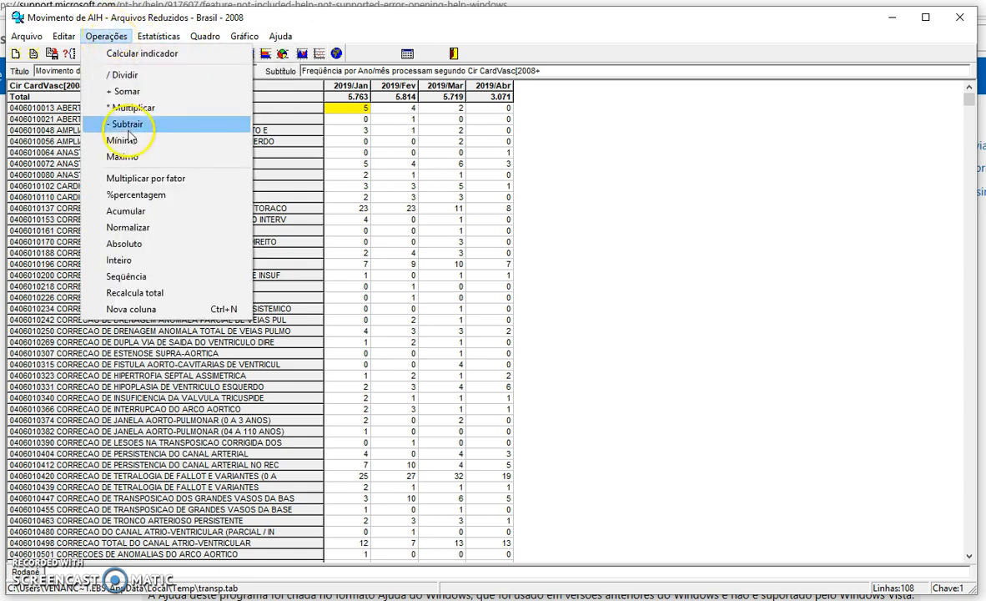
pyautogui.moveTo(157, 42)
pyautogui.moveTo(63, 46)
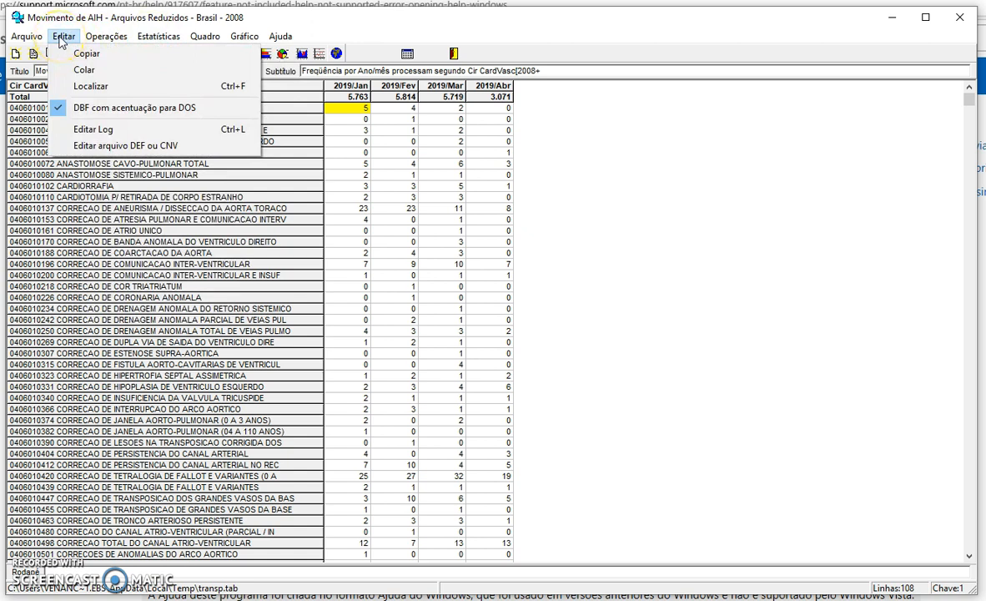
pyautogui.click(70, 146)
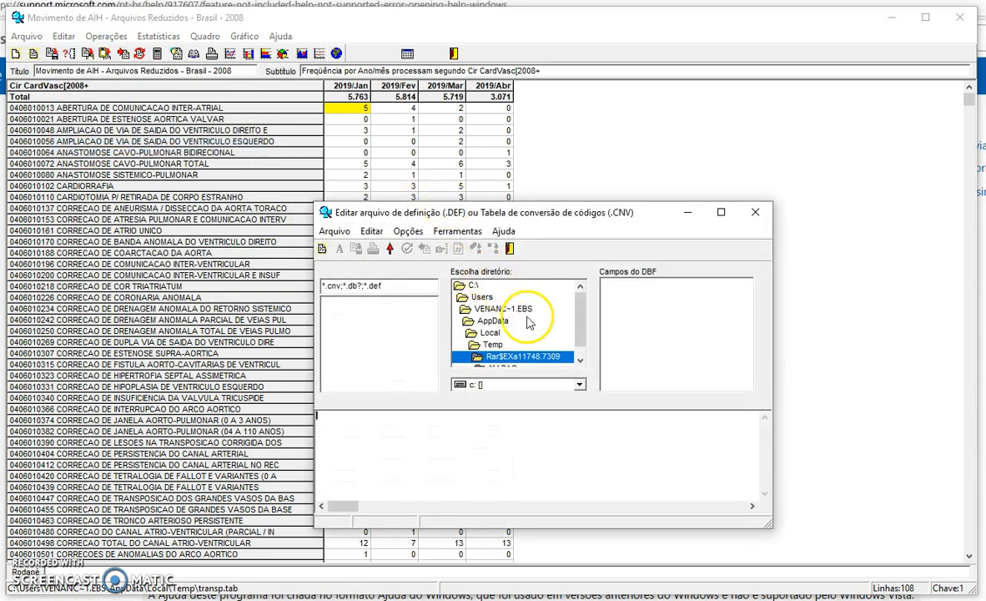
pyautogui.click(580, 382)
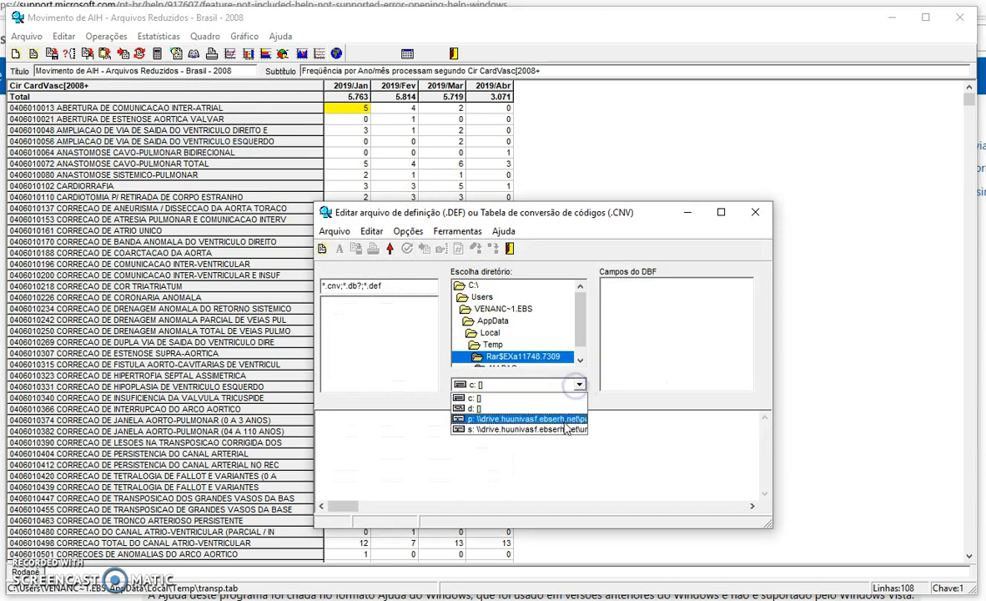
pyautogui.click(551, 417)
# Step: Browse the editor to the folder GEP\Unidade E-saúde\TABWIN\CNV-DEF
pyautogui.doubleClick(486, 332)
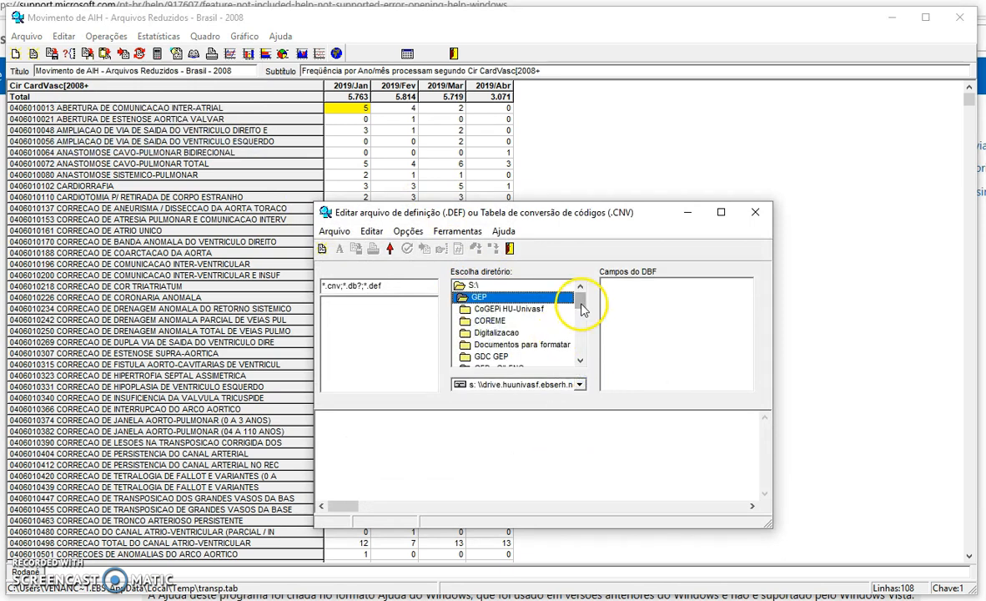
pyautogui.moveTo(581, 301); pyautogui.dragTo(583, 361)
pyautogui.doubleClick(526, 357)
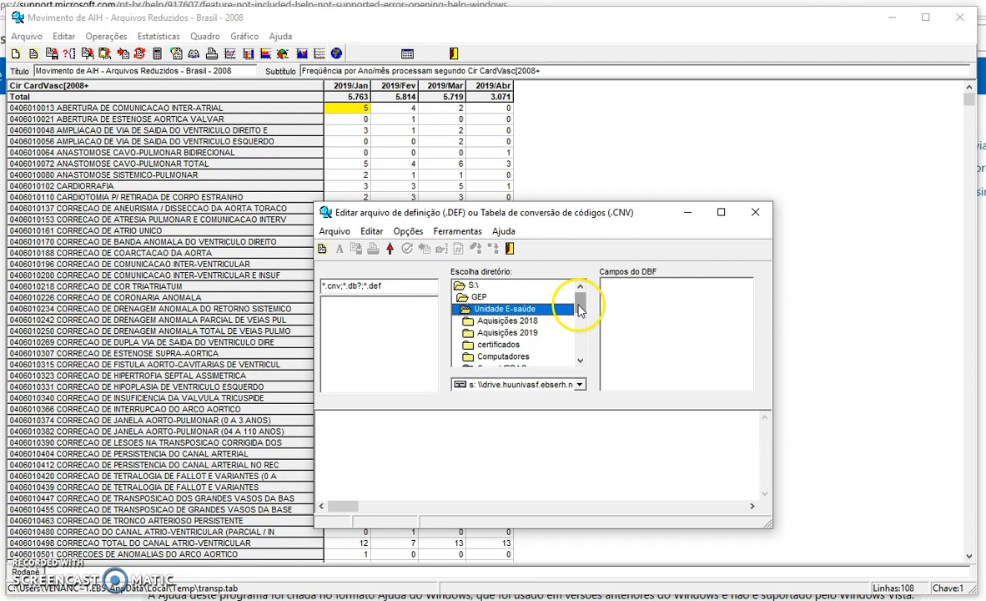
pyautogui.moveTo(580, 311); pyautogui.dragTo(580, 352)
pyautogui.click(496, 296)
pyautogui.doubleClick(496, 296)
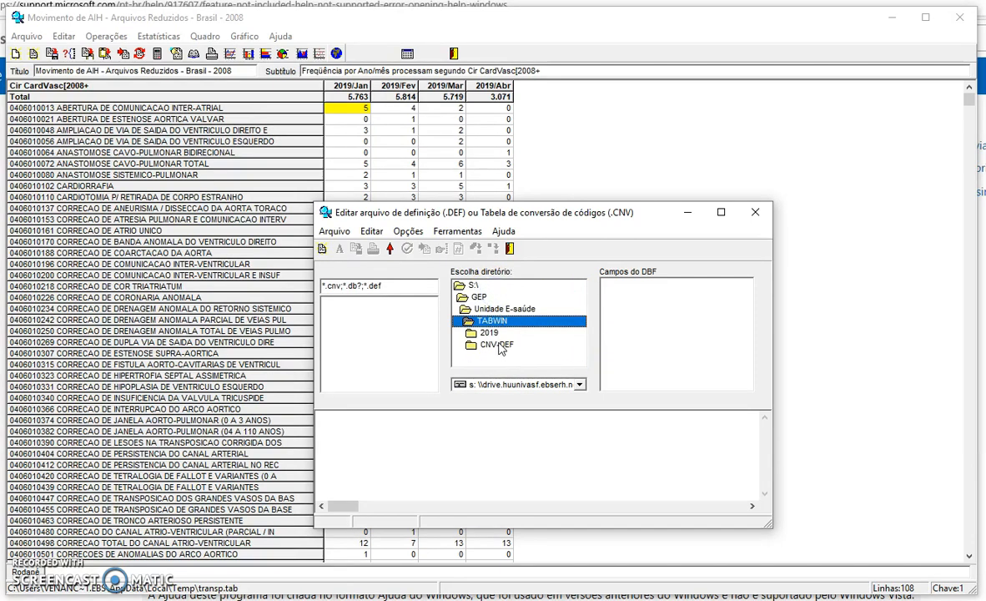
pyautogui.doubleClick(497, 344)
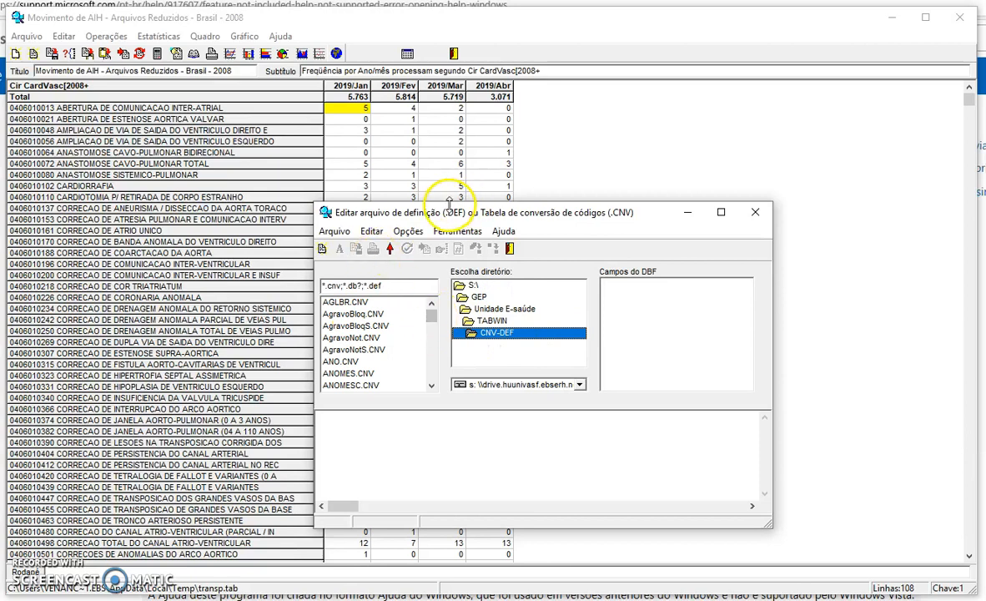
# Step: Look down the CNV-DEF file list and reduce the file filter to *.def
pyautogui.moveTo(431, 319); pyautogui.dragTo(431, 328)
pyautogui.scroll(-1, 430, 331)
pyautogui.click(367, 285)
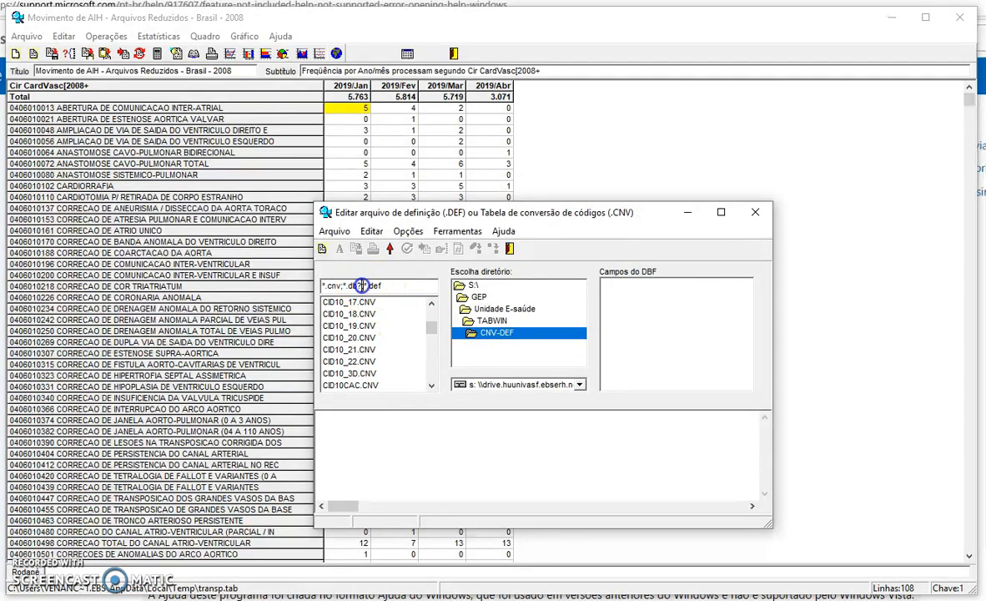
pyautogui.press('Delete')
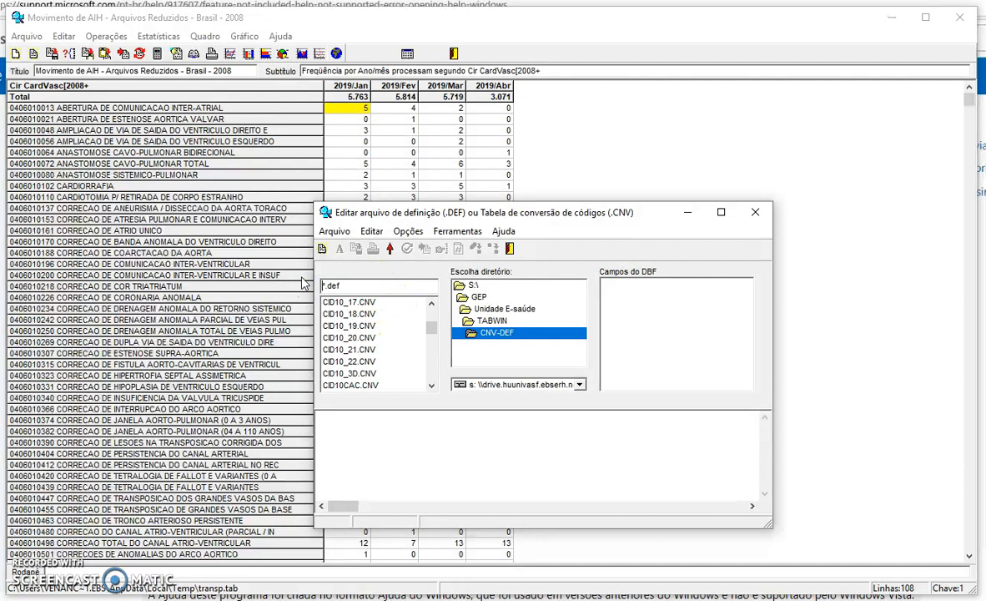
# Step: Find and select Motivo de Erro.DEF in the CNV-DEF file list
pyautogui.moveTo(432, 328); pyautogui.dragTo(433, 344)
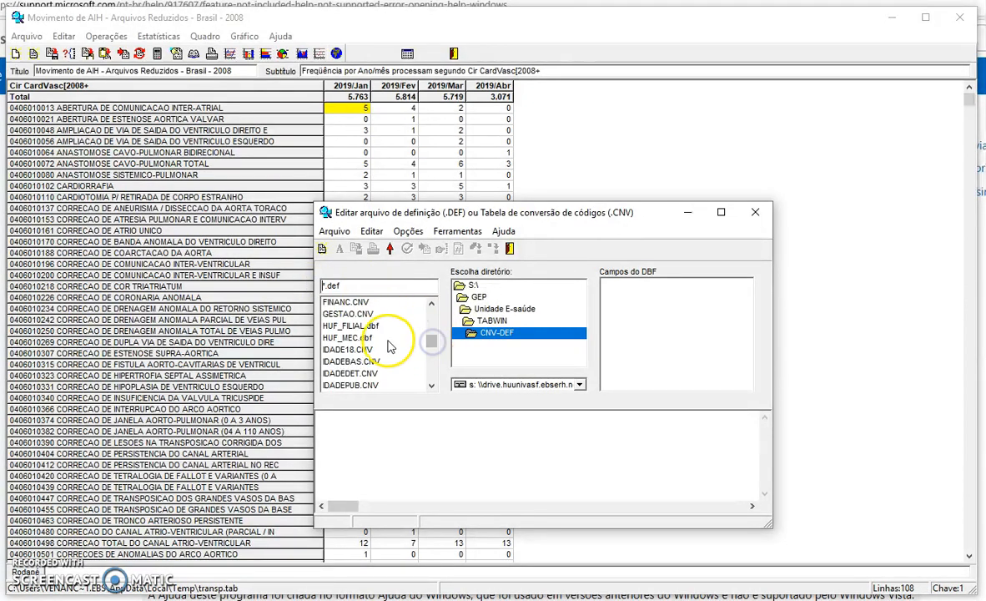
pyautogui.click(432, 386)
pyautogui.click(432, 386)
pyautogui.click(432, 386)
pyautogui.click(432, 386)
pyautogui.moveTo(430, 342); pyautogui.dragTo(431, 345)
pyautogui.click(375, 313)
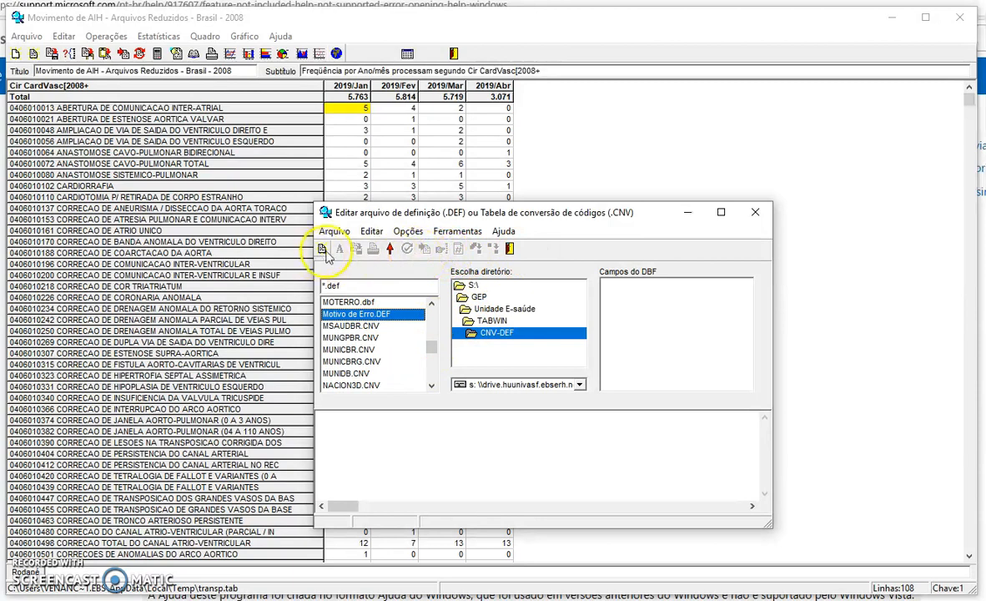
# Step: Open RD2008.DEF from the CNV-DEF folder with the file type Arquivo de definição, and view its increment variables
pyautogui.click(323, 249)
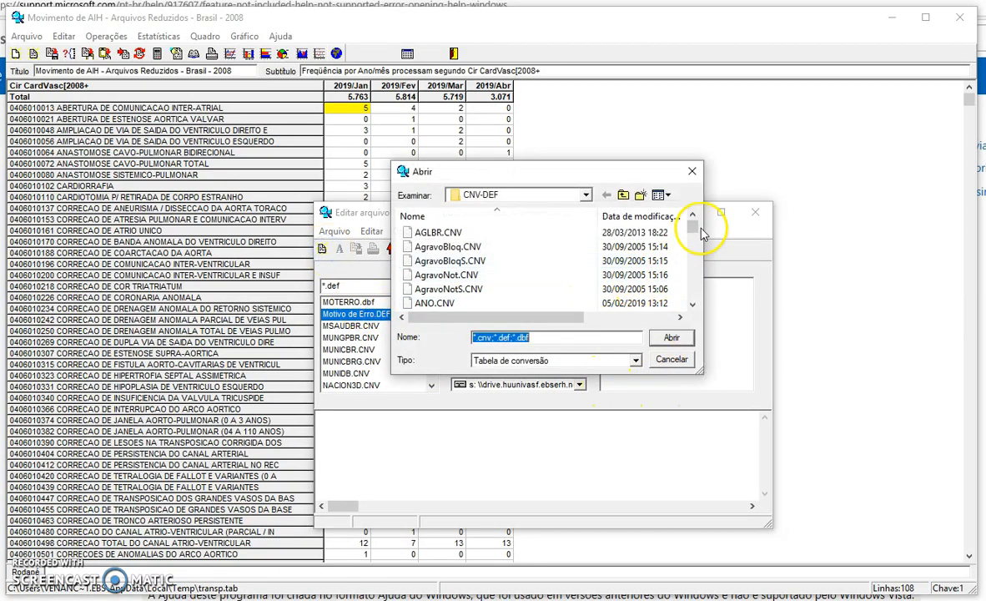
pyautogui.click(434, 247)
pyautogui.scroll(-15, 441, 275)
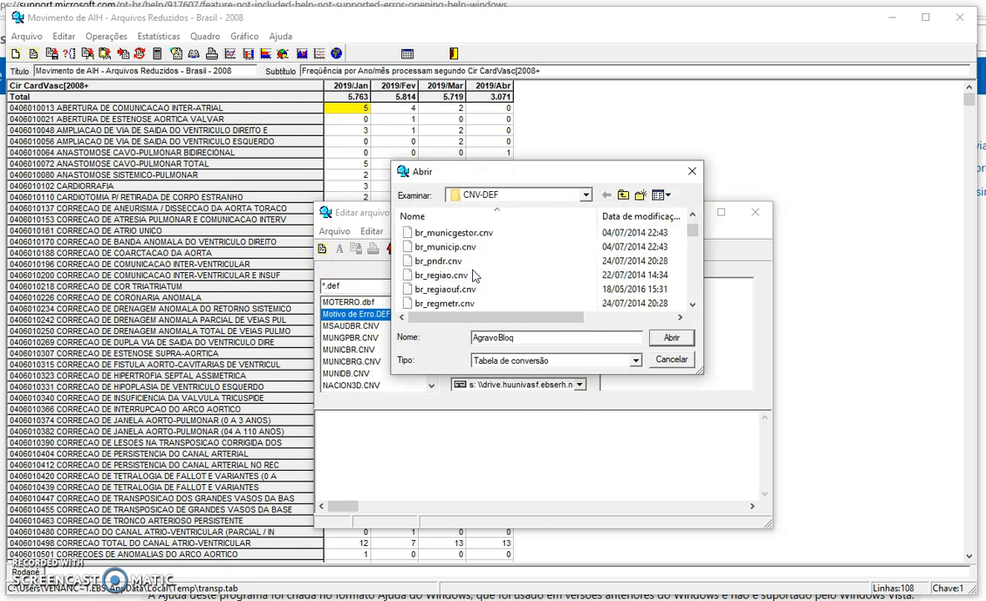
pyautogui.scroll(-3, 418, 275)
pyautogui.scroll(-3, 467, 276)
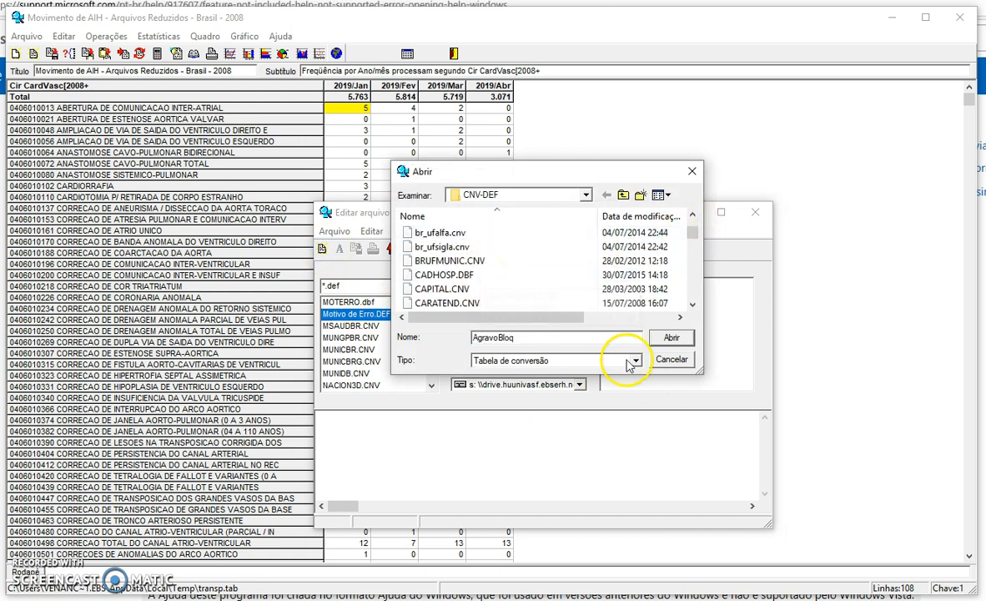
pyautogui.click(672, 359)
pyautogui.scroll(-3, 371, 337)
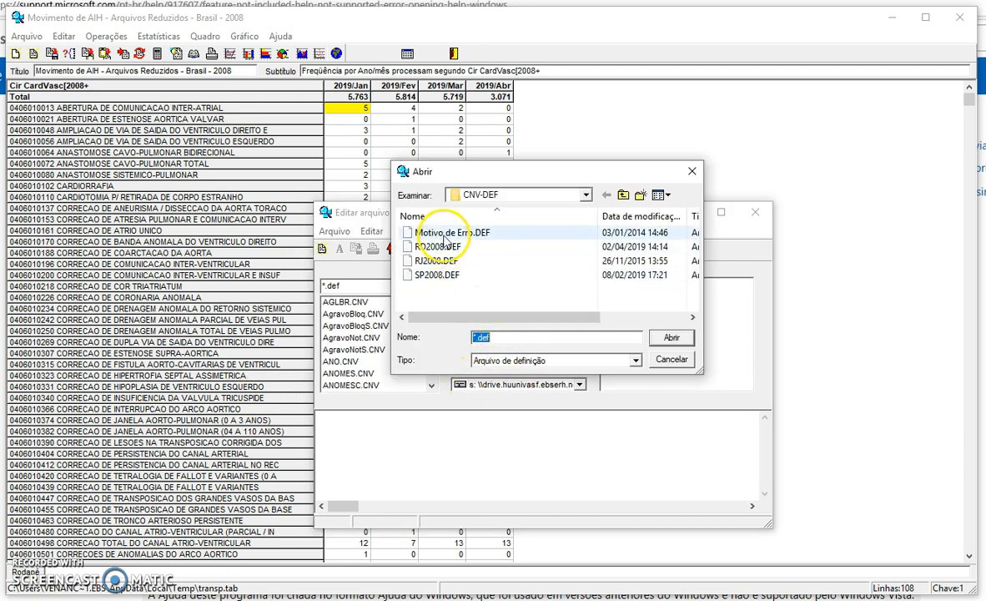
pyautogui.click(430, 246)
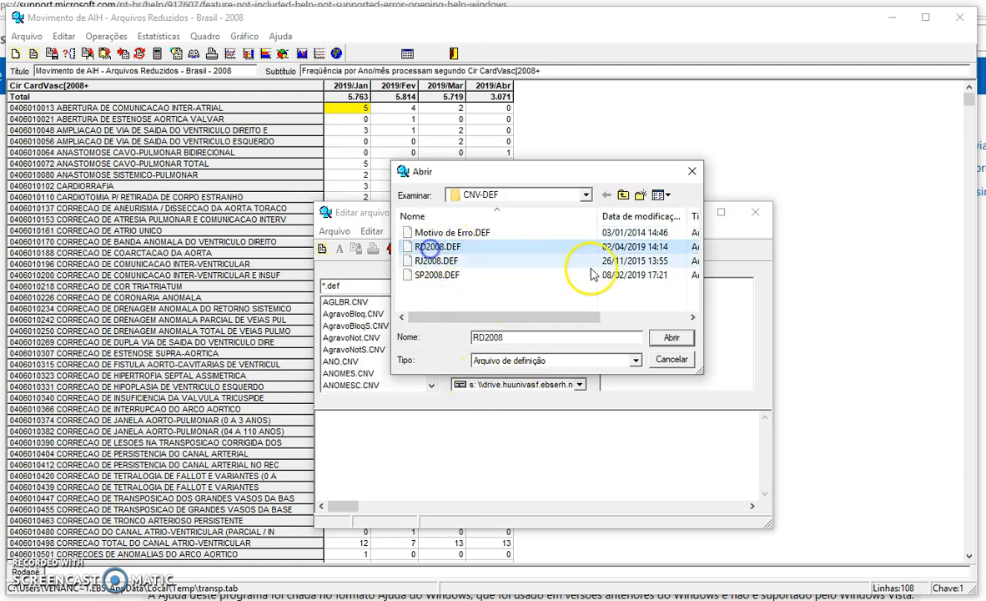
pyautogui.click(669, 337)
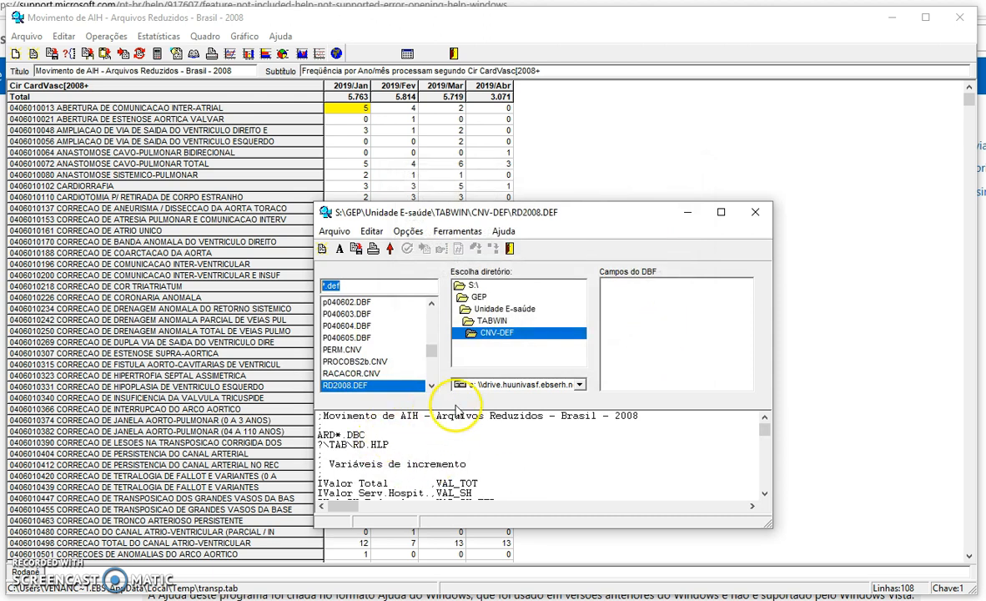
pyautogui.scroll(-1, 386, 434)
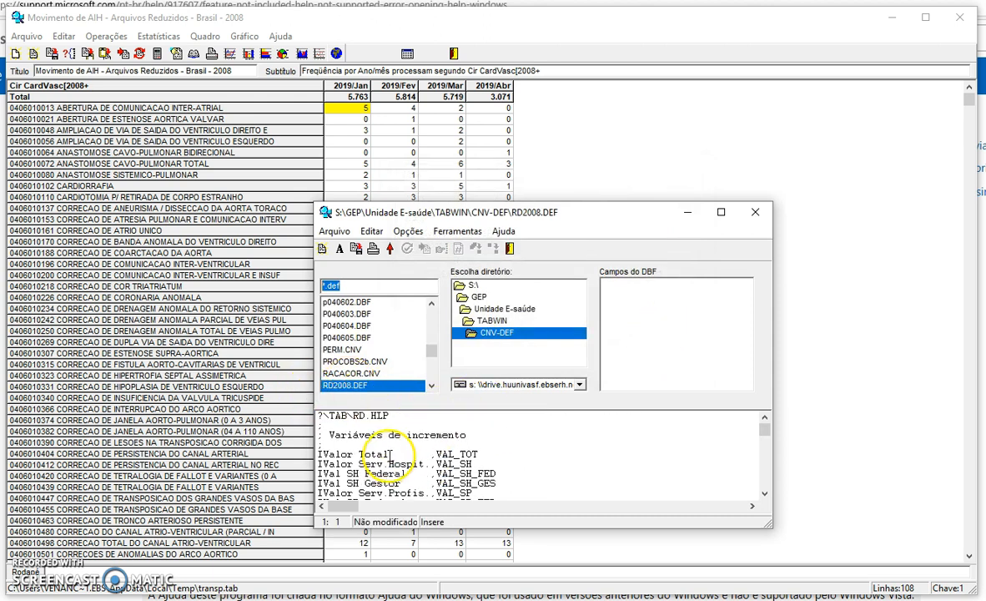
# Step: Move and enlarge the editor window and view the hospital variables section of RD2008.DEF
pyautogui.scroll(-10, 390, 453)
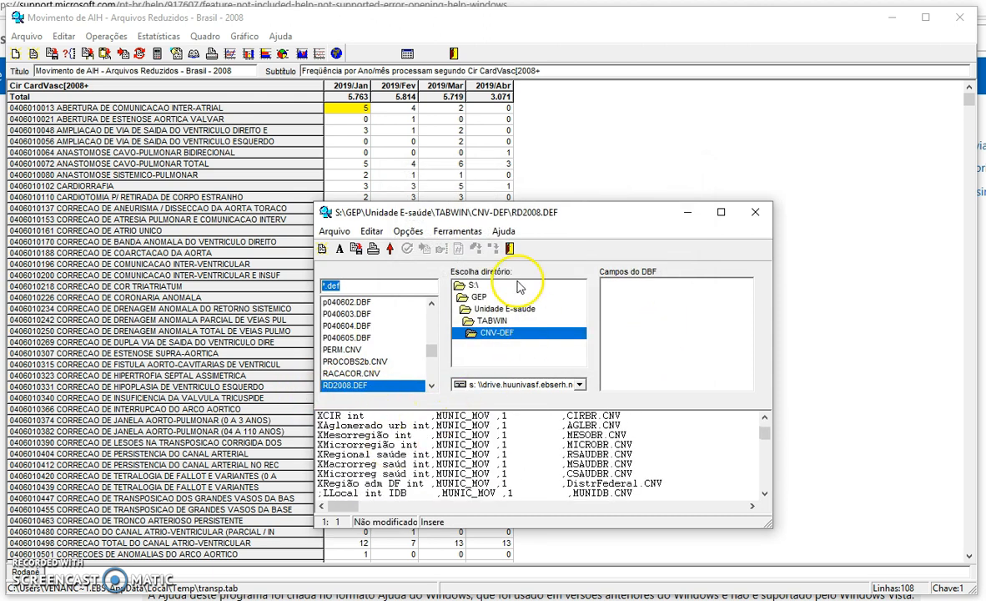
pyautogui.moveTo(643, 212); pyautogui.dragTo(368, 31)
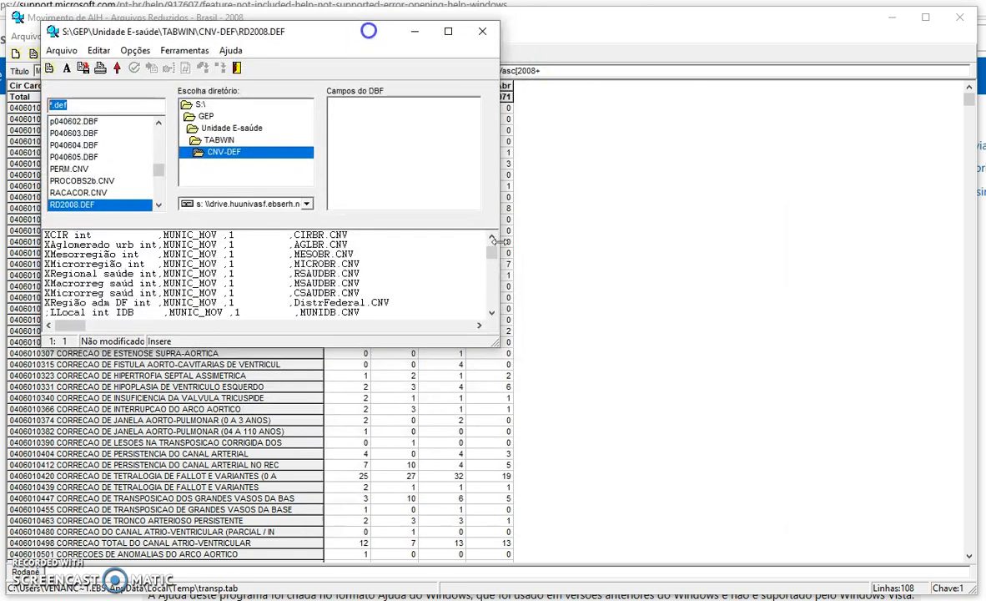
pyautogui.moveTo(495, 343); pyautogui.dragTo(828, 548)
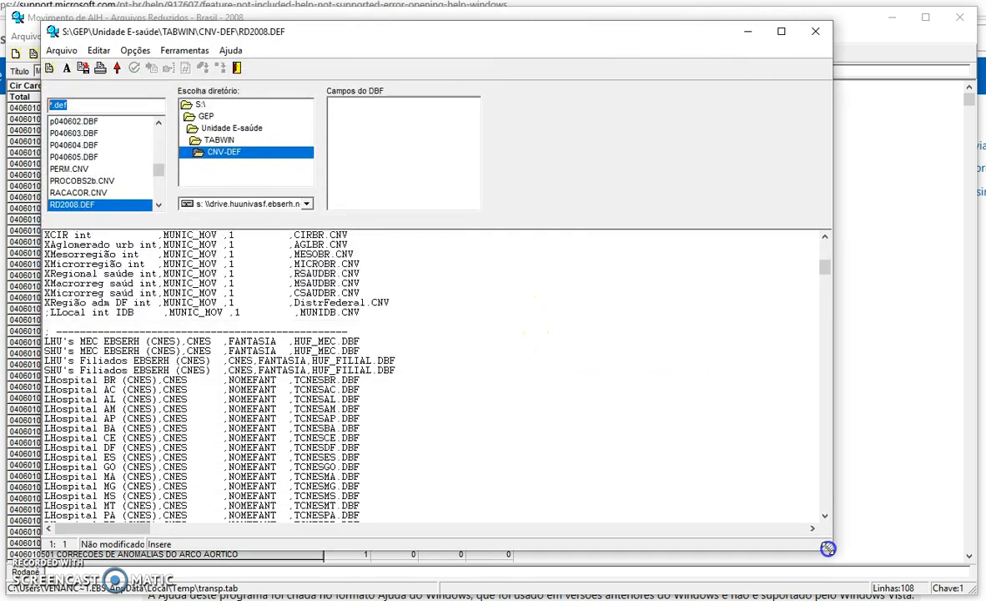
pyautogui.scroll(7, 233, 452)
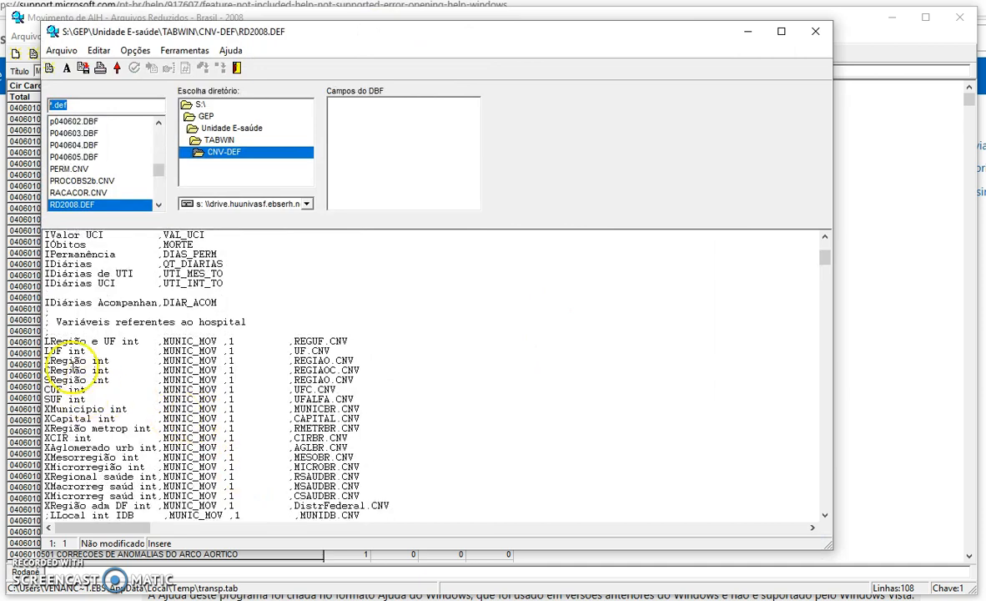
# Step: Delete the text from LRegião int into XCapital int, and from XMicrorregião int into XRegião adm DF int, in the hospital variables
pyautogui.moveTo(71, 361); pyautogui.dragTo(174, 418)
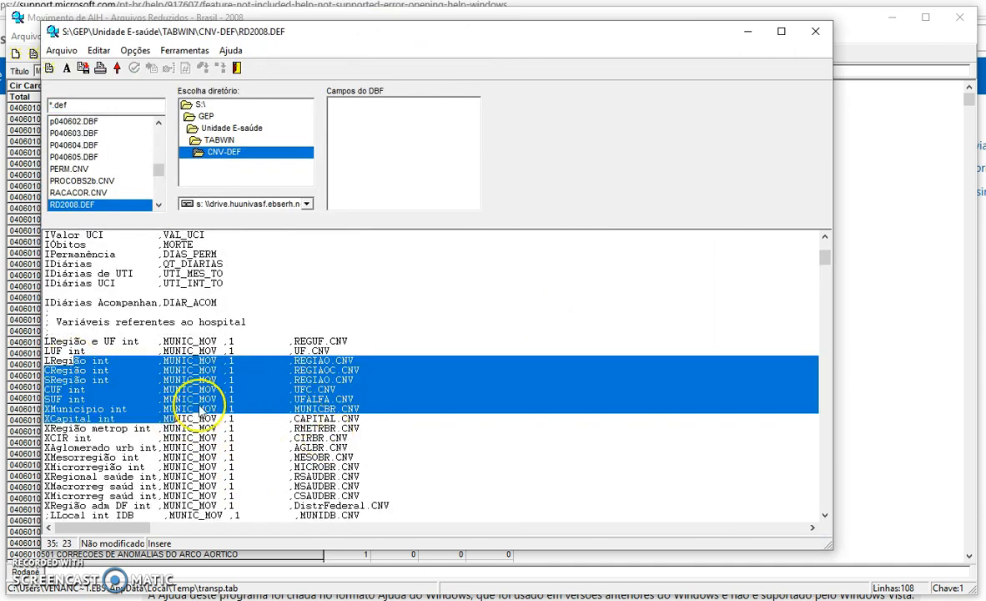
pyautogui.press('Delete')
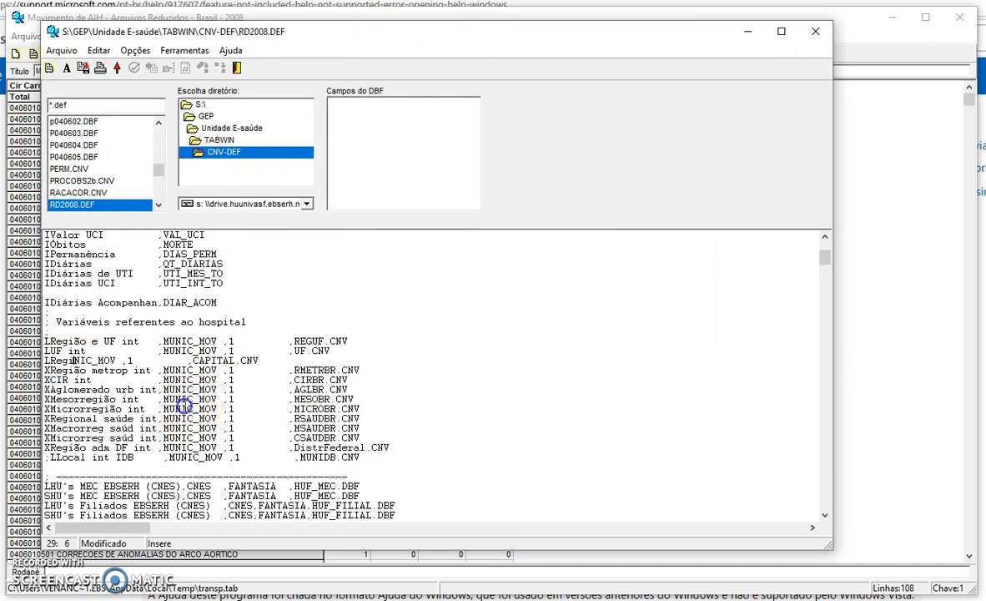
pyautogui.moveTo(184, 406); pyautogui.dragTo(185, 447)
pyautogui.press('Delete')
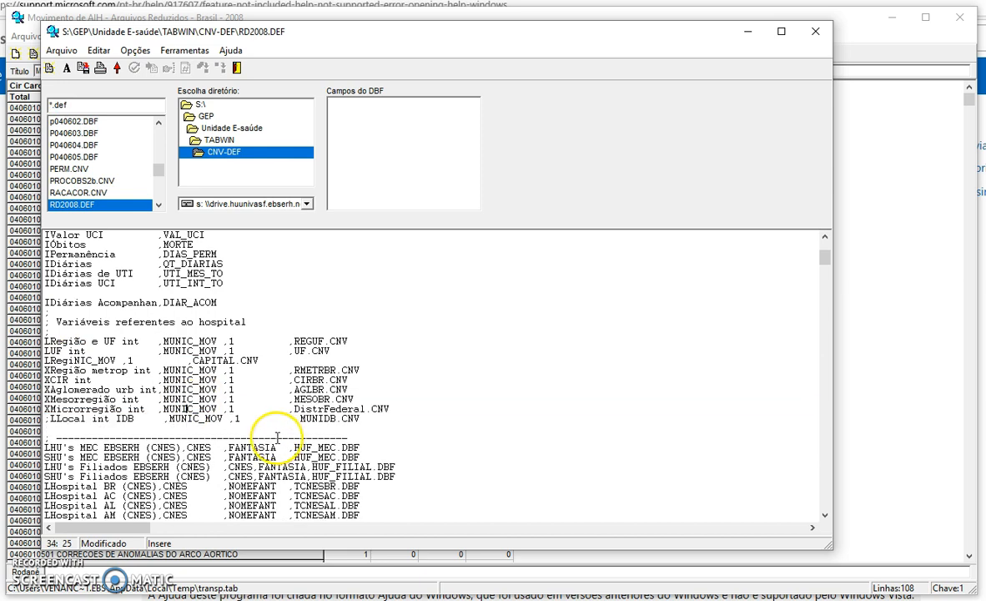
# Step: Delete the hospital definitions from the end of the LHospital PR line through the LHospital TO line
pyautogui.scroll(-9, 277, 437)
pyautogui.moveTo(210, 399); pyautogui.dragTo(398, 489)
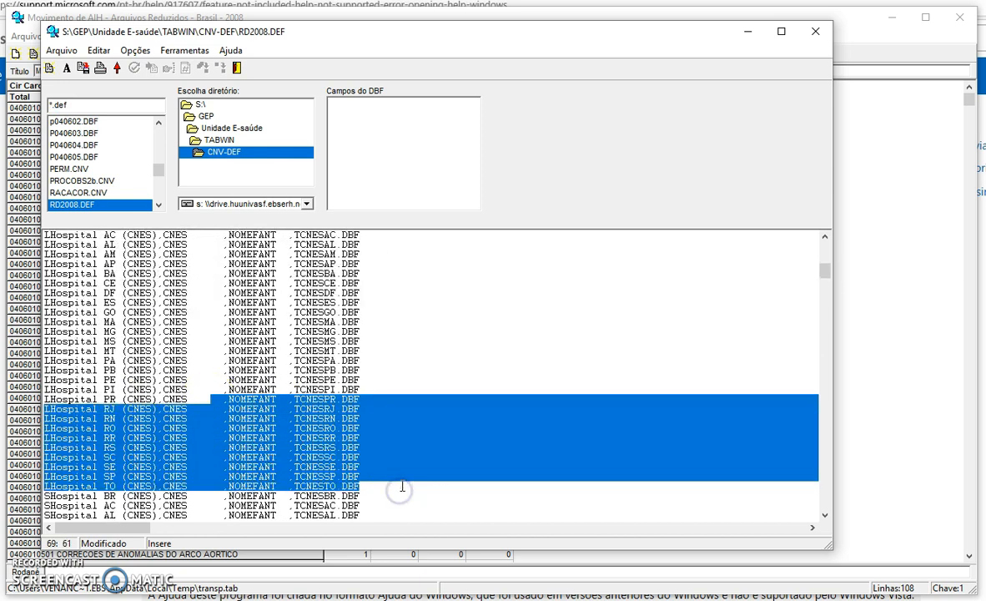
pyautogui.press('Delete')
# Step: Review the definitions from the increment variables down to the hospital entries and close the RD2008.DEF editor window
pyautogui.scroll(15, 292, 453)
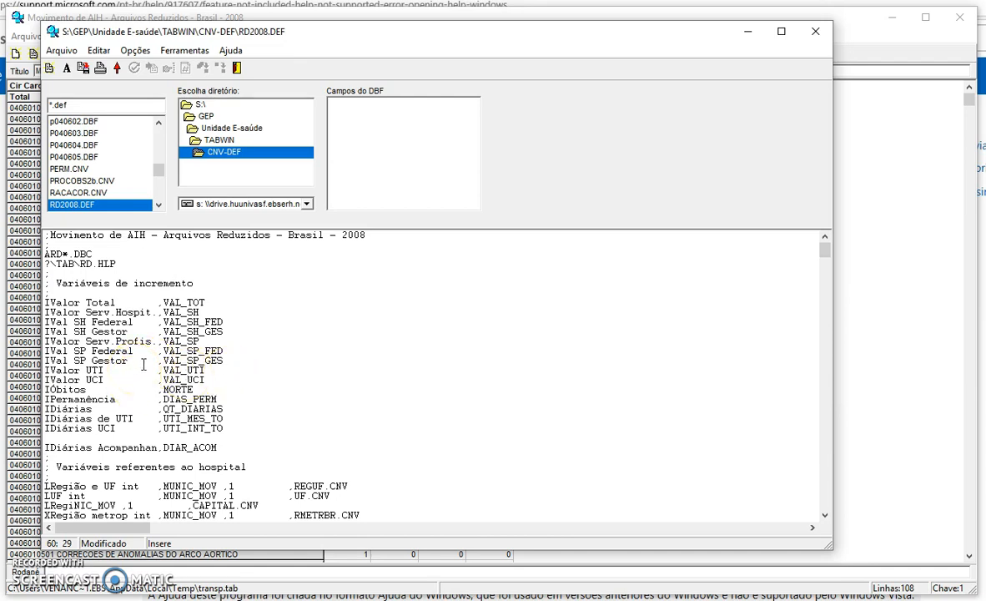
pyautogui.scroll(-12, 143, 364)
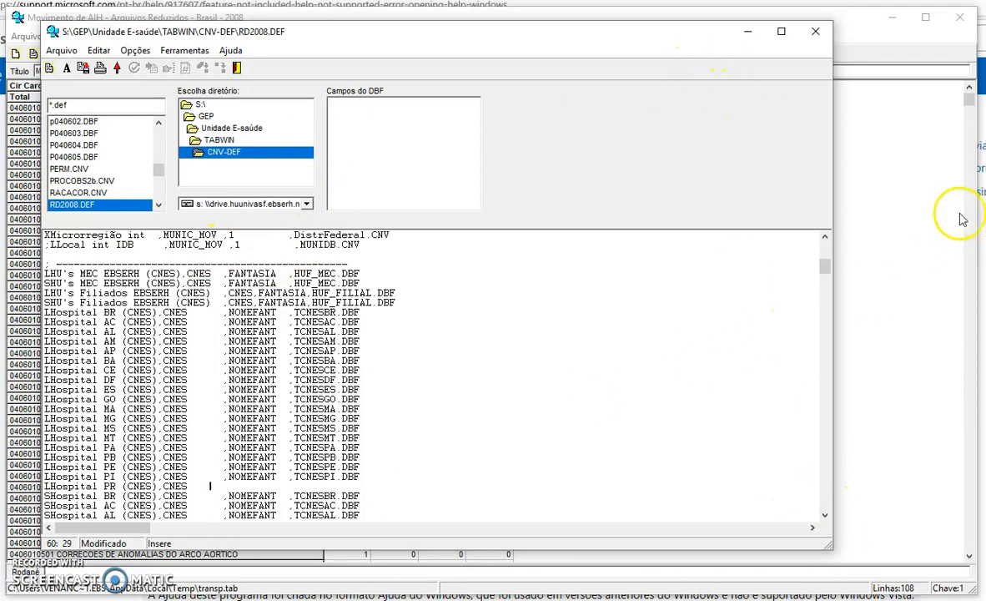
pyautogui.click(748, 31)
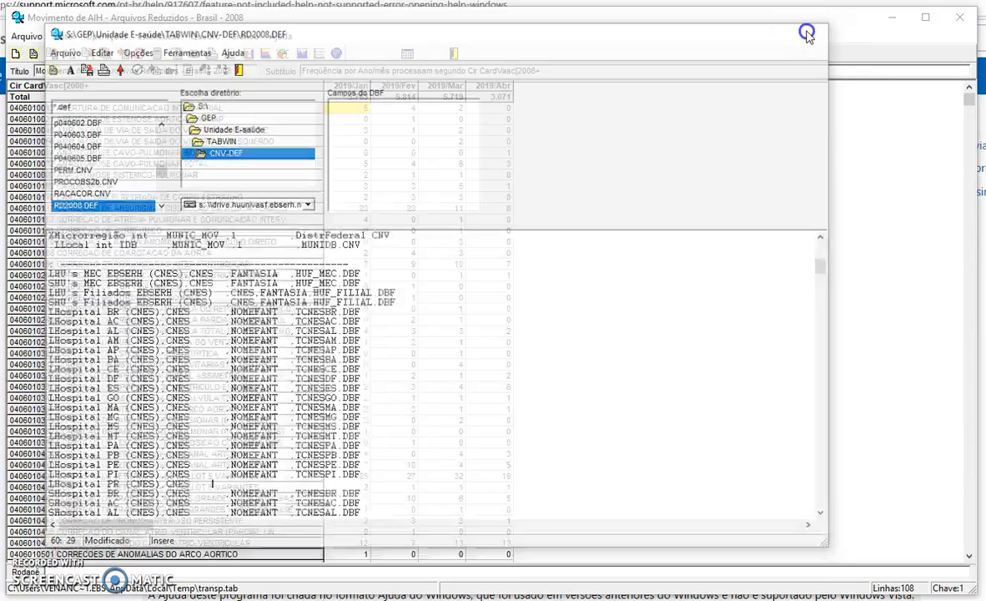